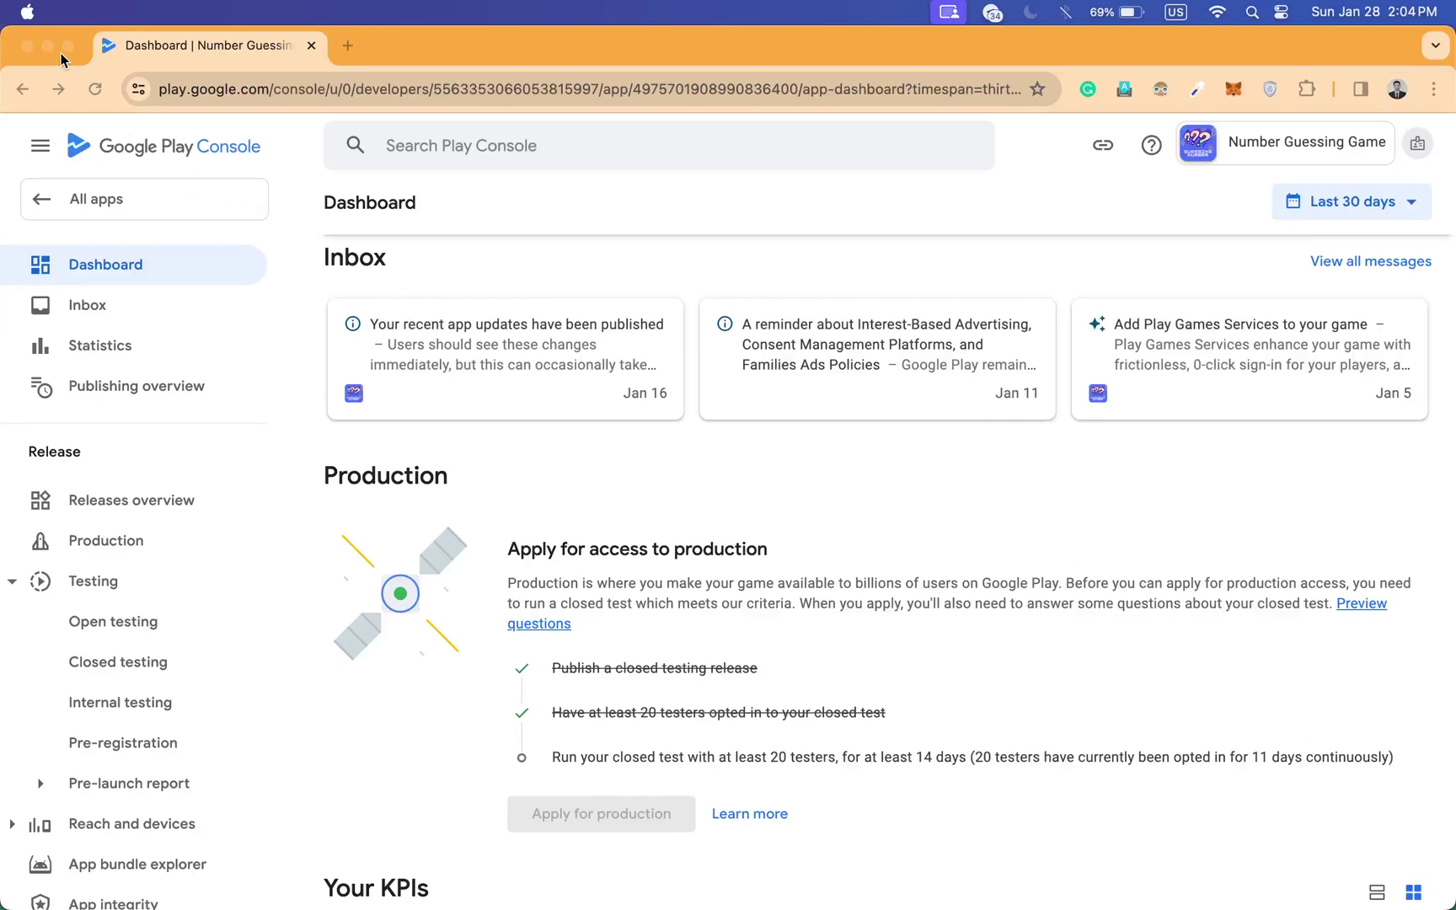
Open the developer account dropdown at top right and scroll through the available accounts
scroll(1289, 783, down, 1)
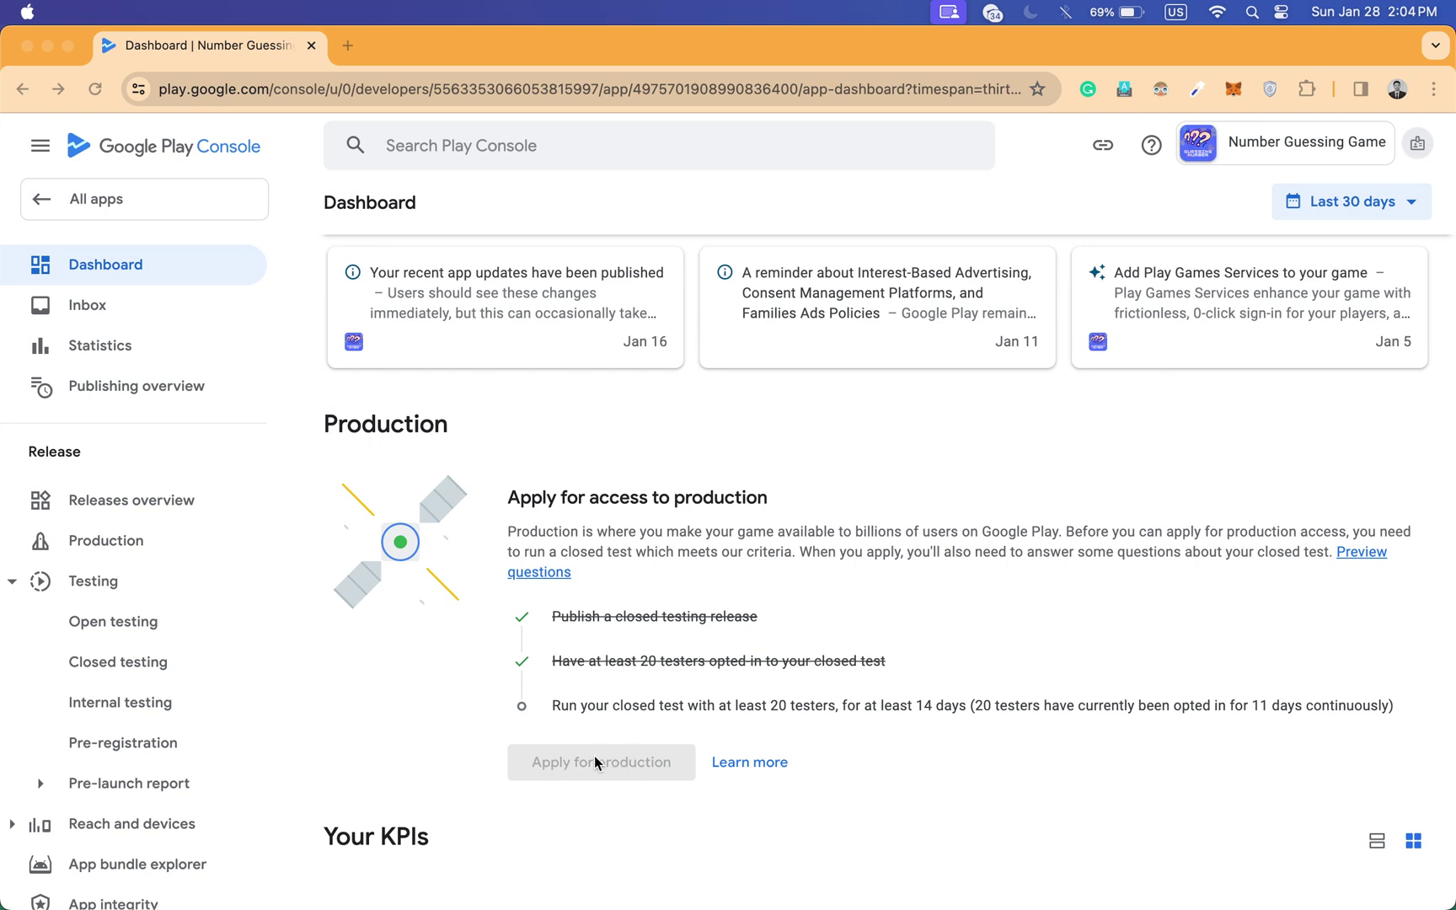
scroll(605, 768, down, 1)
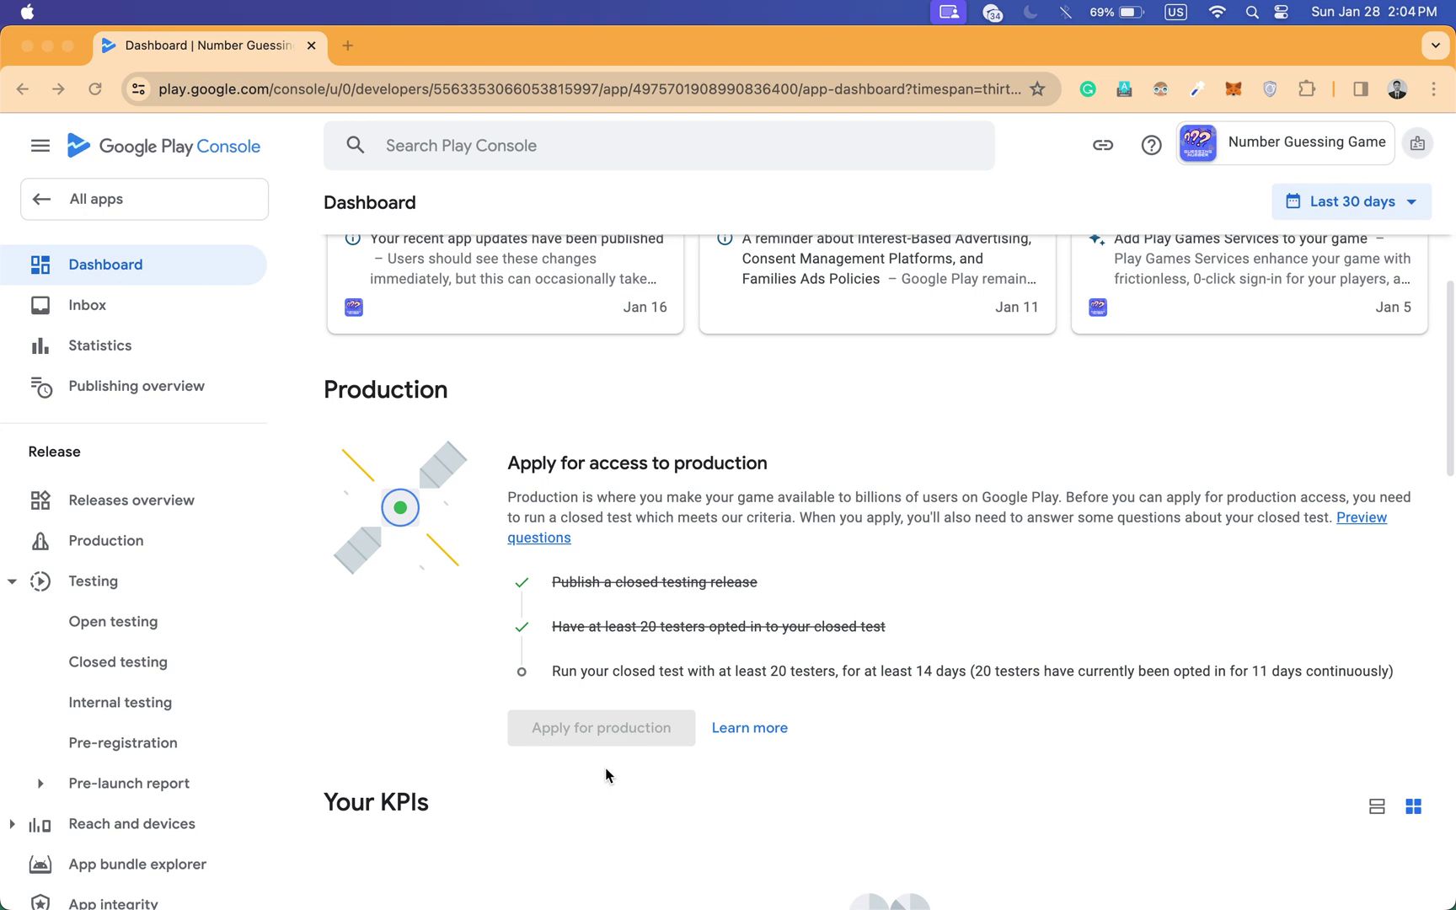
scroll(576, 732, up, 2)
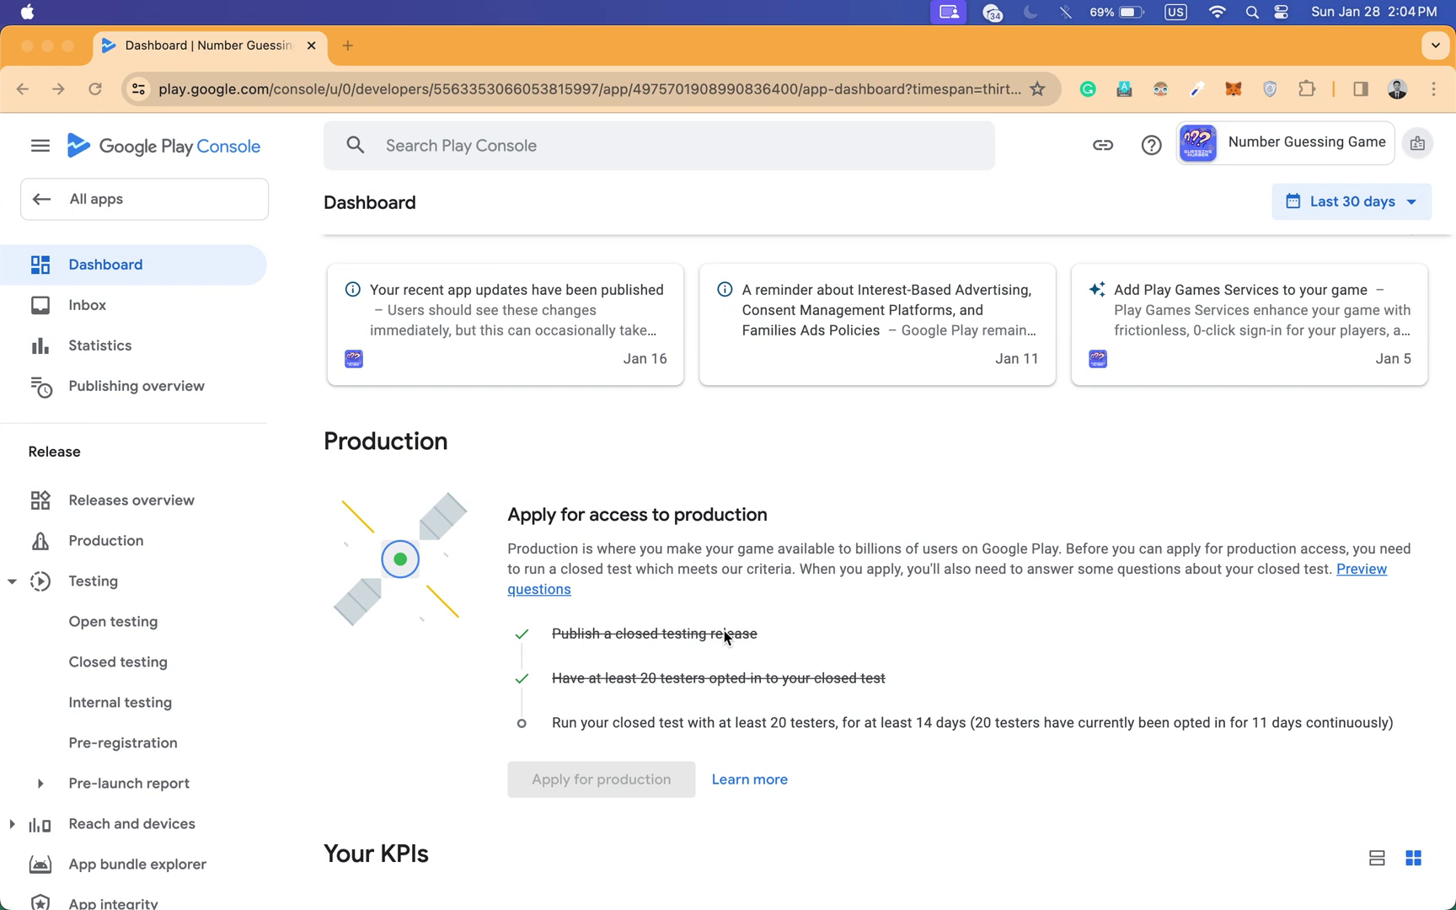
click(1417, 147)
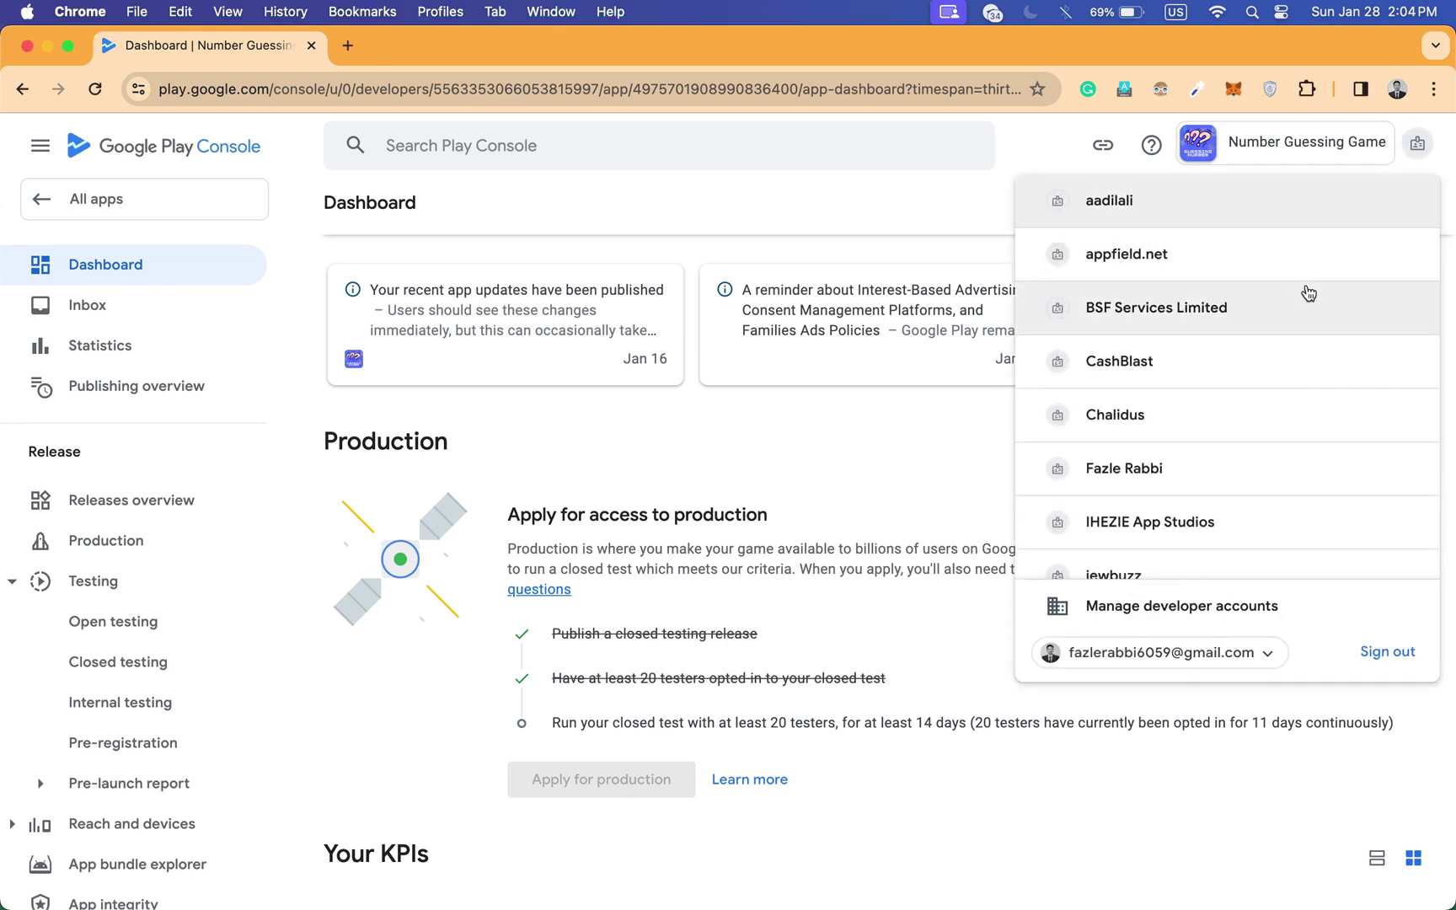
scroll(1309, 292, down, 3)
scroll(1308, 292, down, 3)
scroll(1308, 292, up, 1)
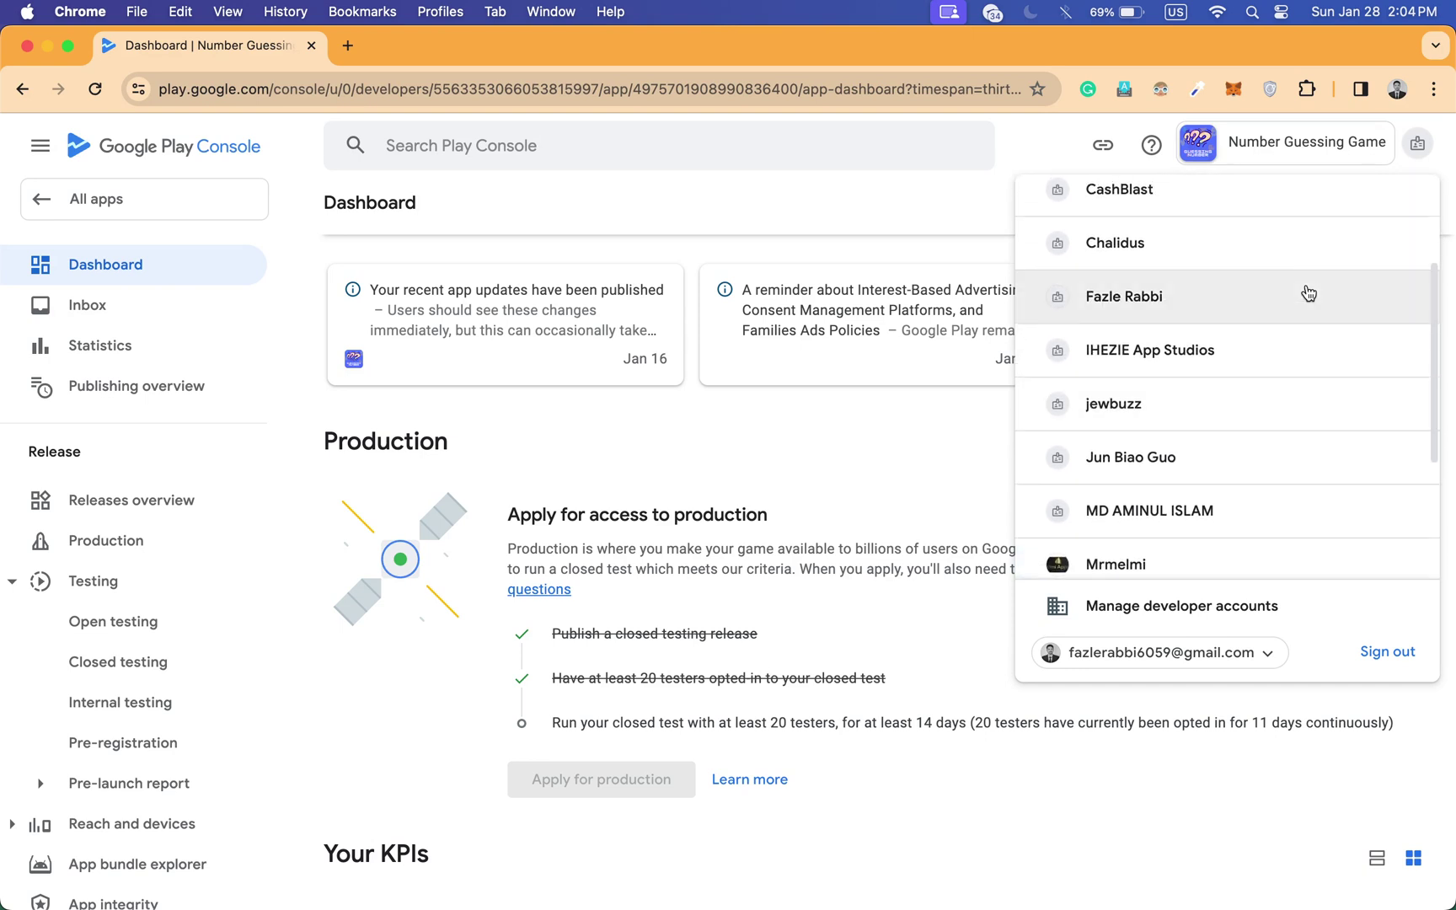
scroll(1309, 292, up, 1)
scroll(1306, 290, down, 3)
scroll(1306, 290, down, 2)
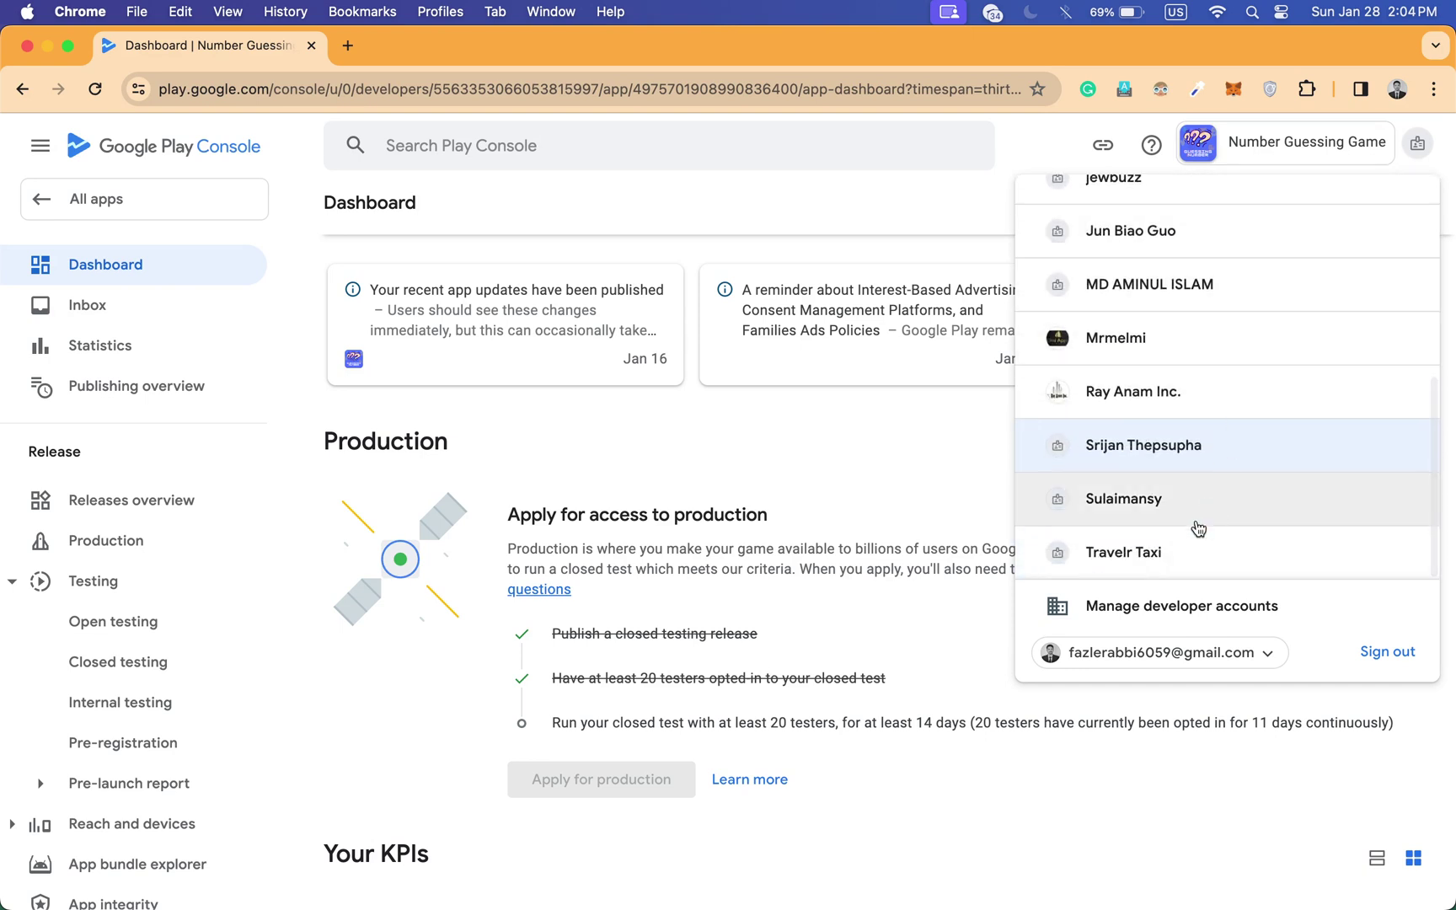
scroll(1274, 352, up, 2)
scroll(1274, 352, up, 3)
scroll(1274, 353, up, 1)
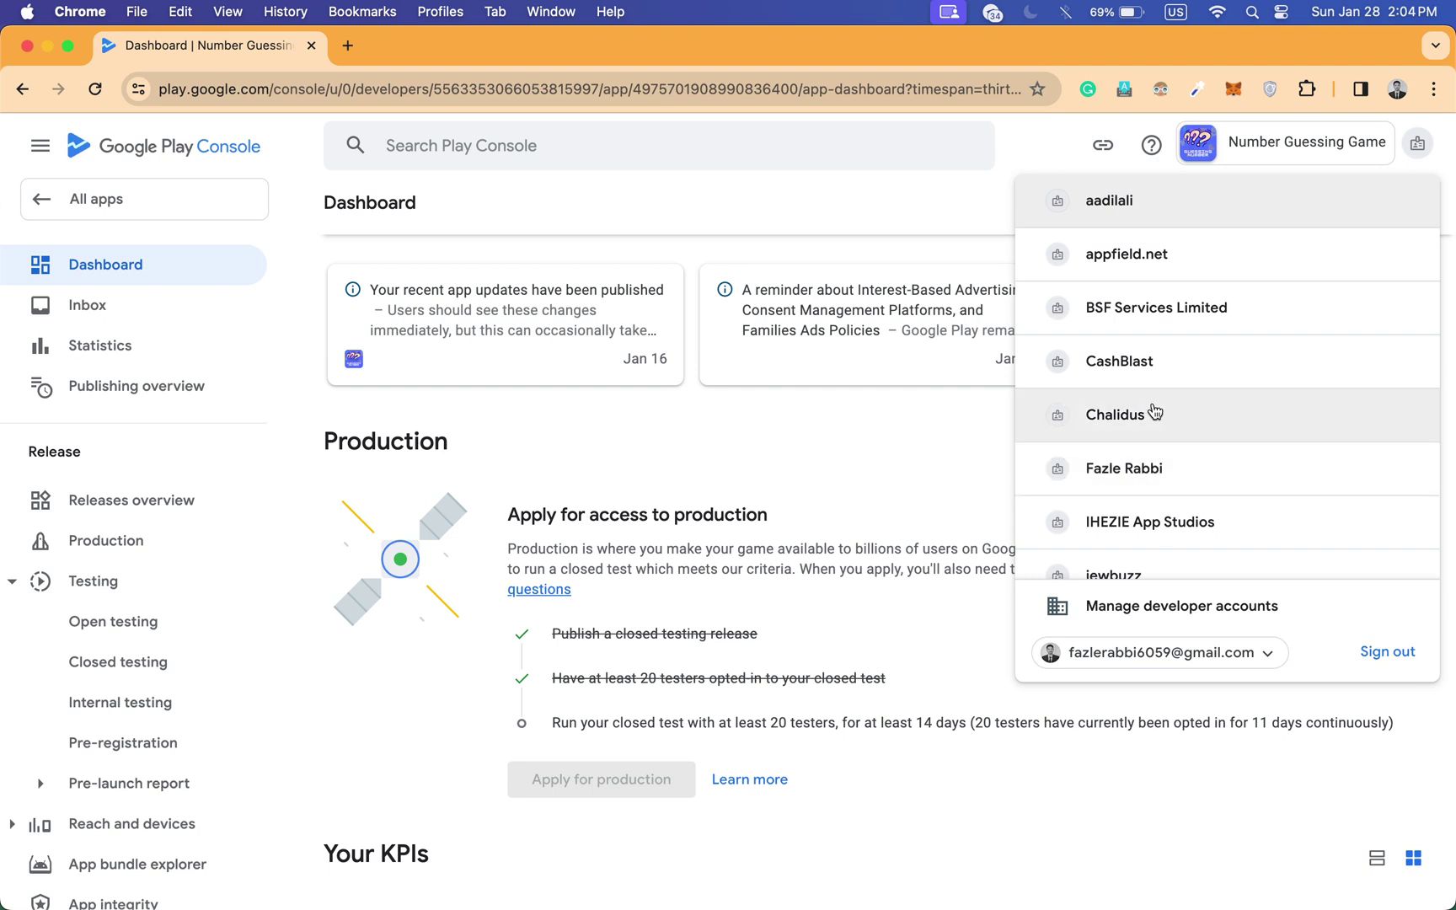
scroll(1155, 412, down, 1)
scroll(1187, 372, down, 2)
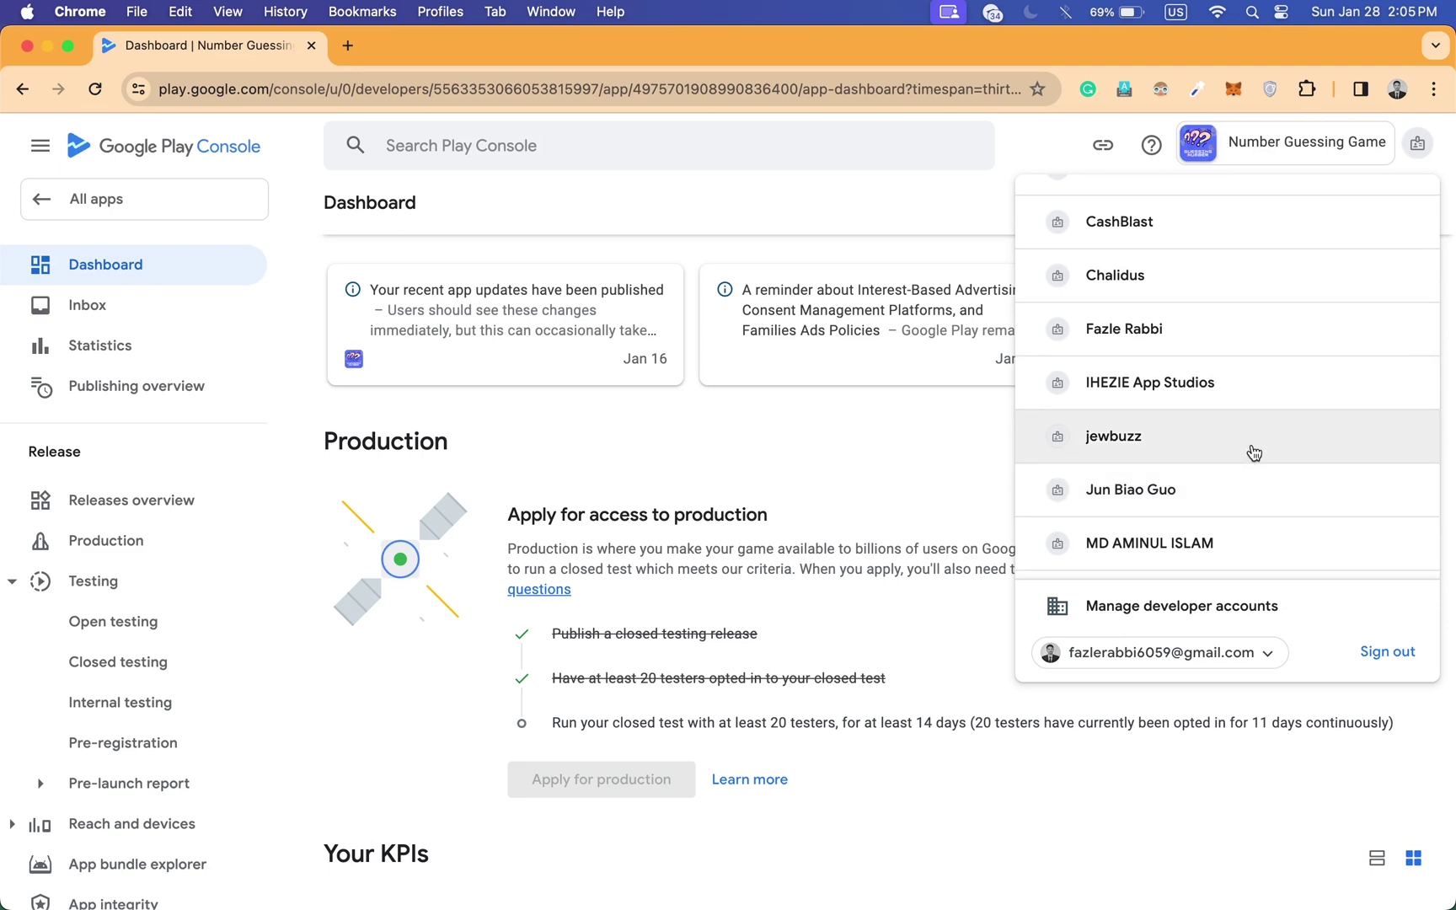
scroll(1251, 453, down, 1)
scroll(1254, 454, down, 2)
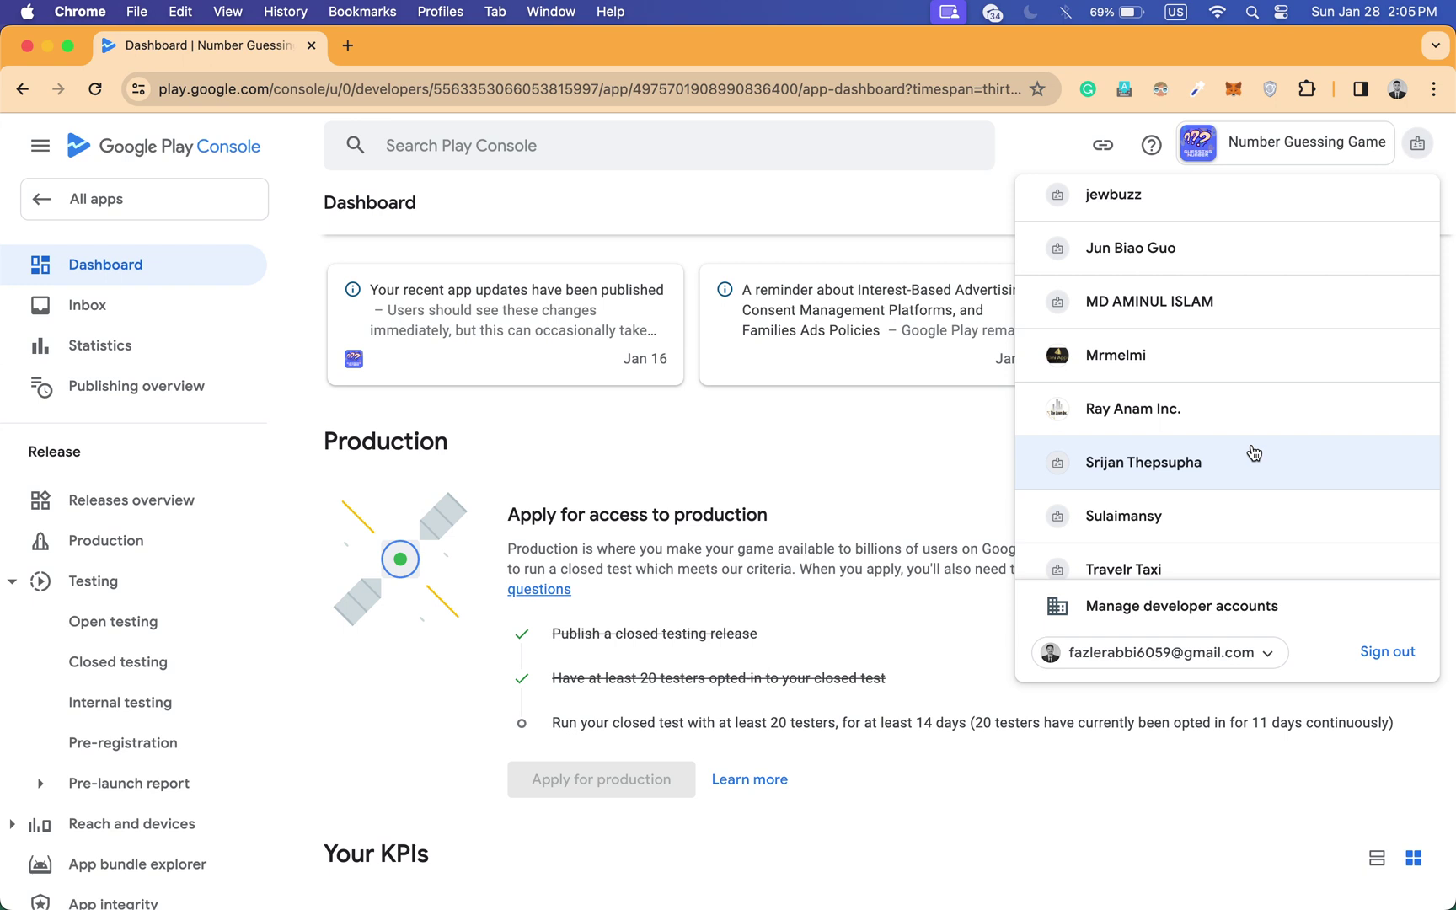
scroll(1216, 324, up, 1)
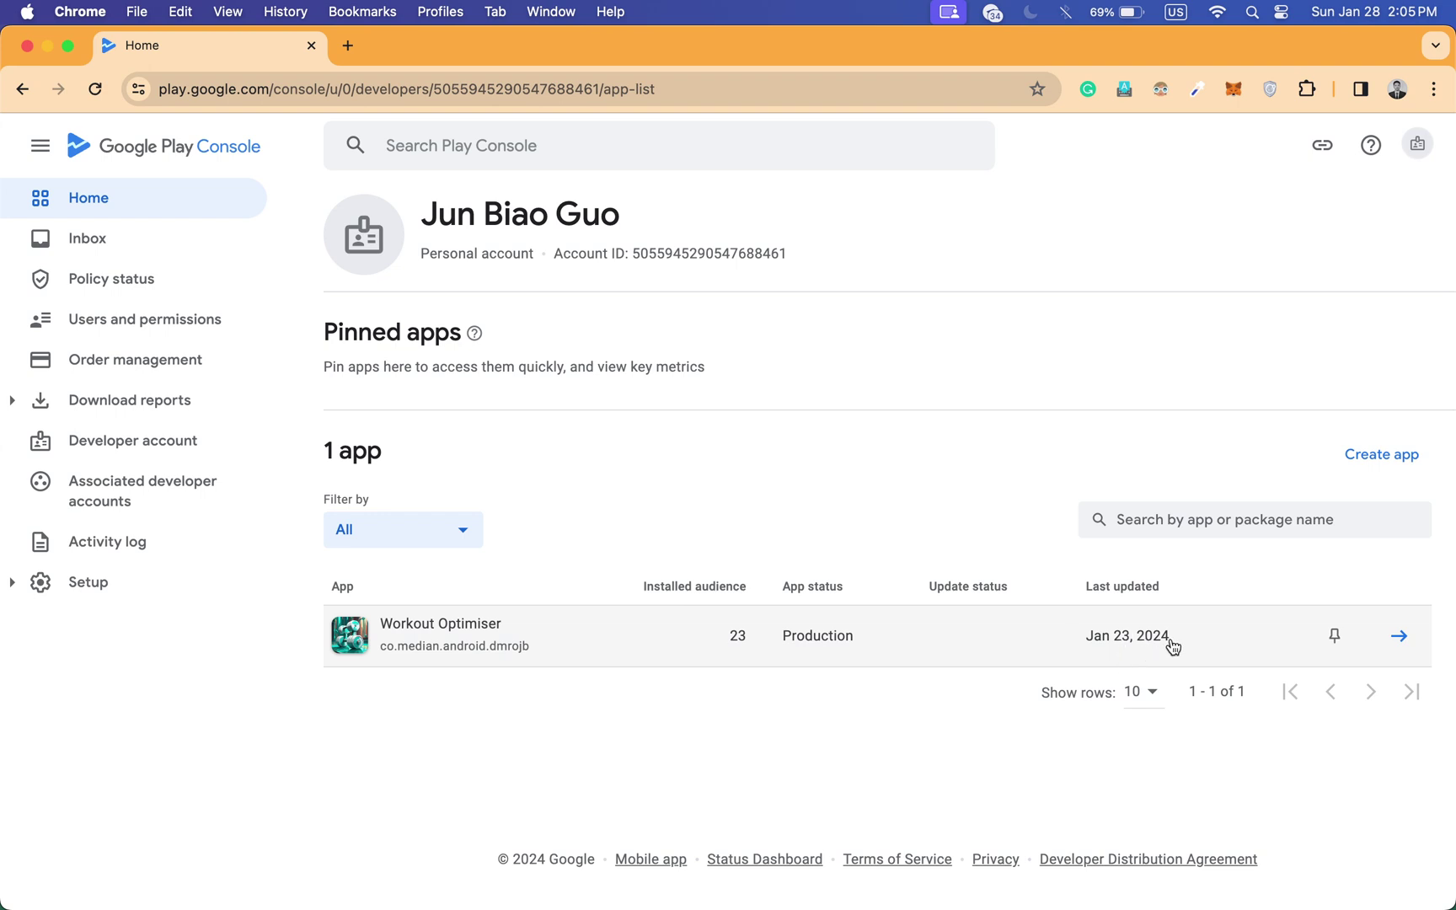
Open the Workout Optimiser dashboard, view its Google Play store listing, and return to the dashboard
click(1397, 638)
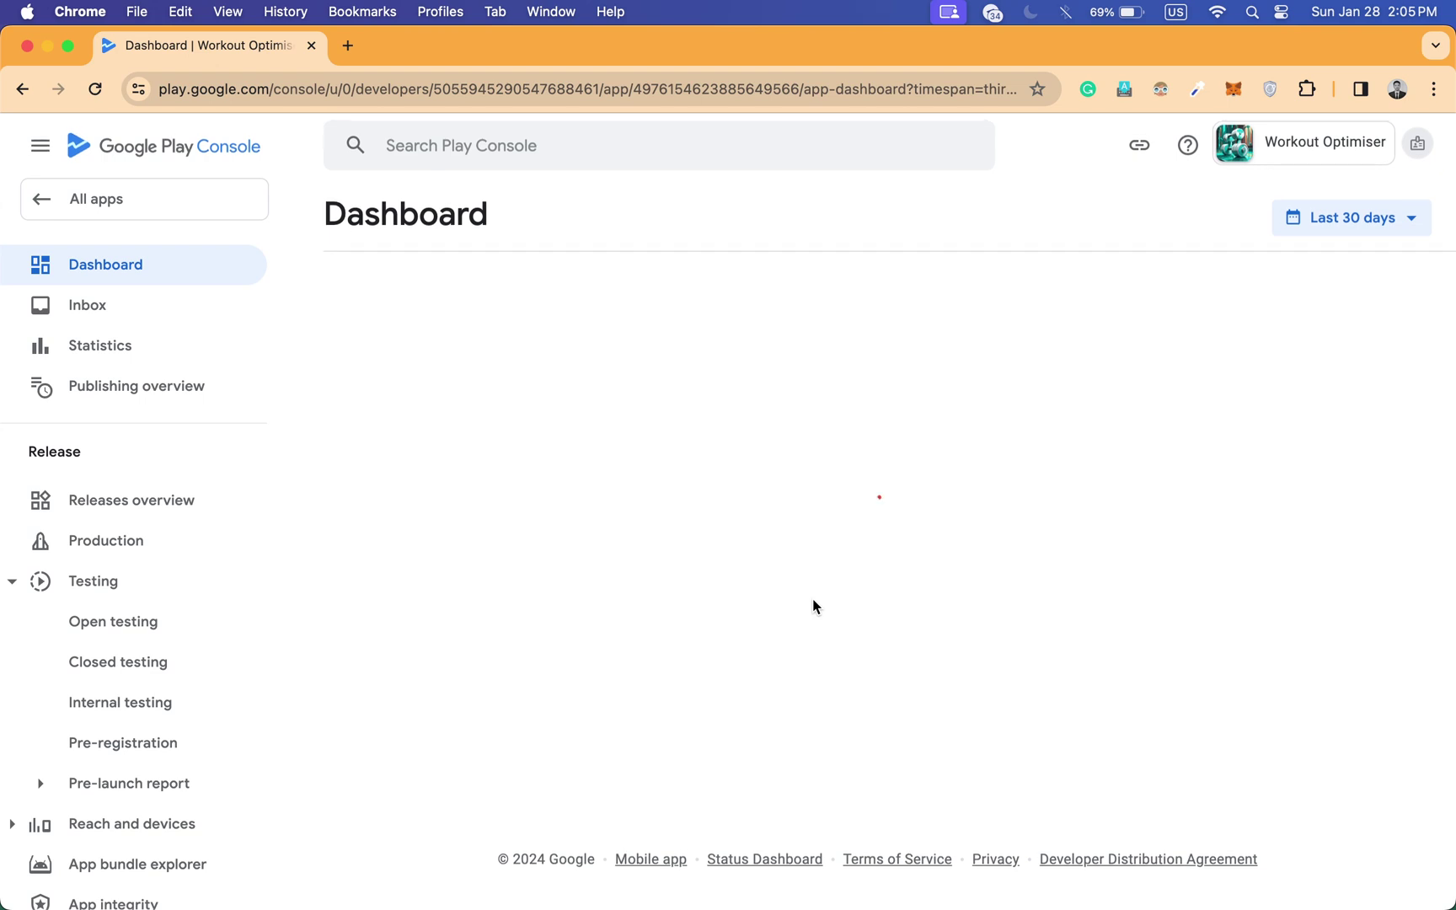
scroll(722, 524, down, 2)
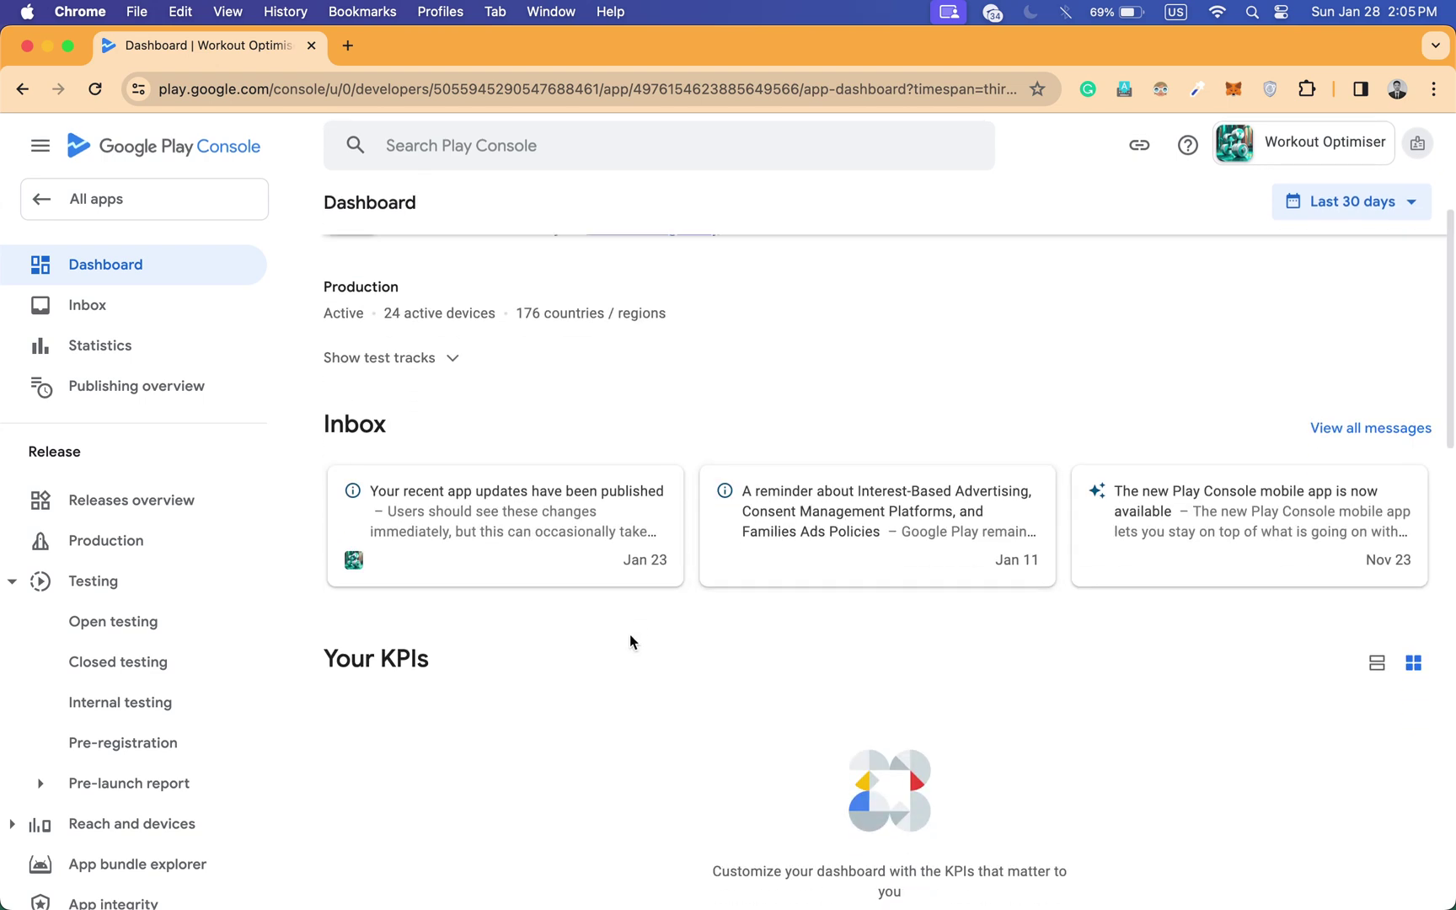
scroll(631, 640, down, 2)
scroll(631, 640, up, 3)
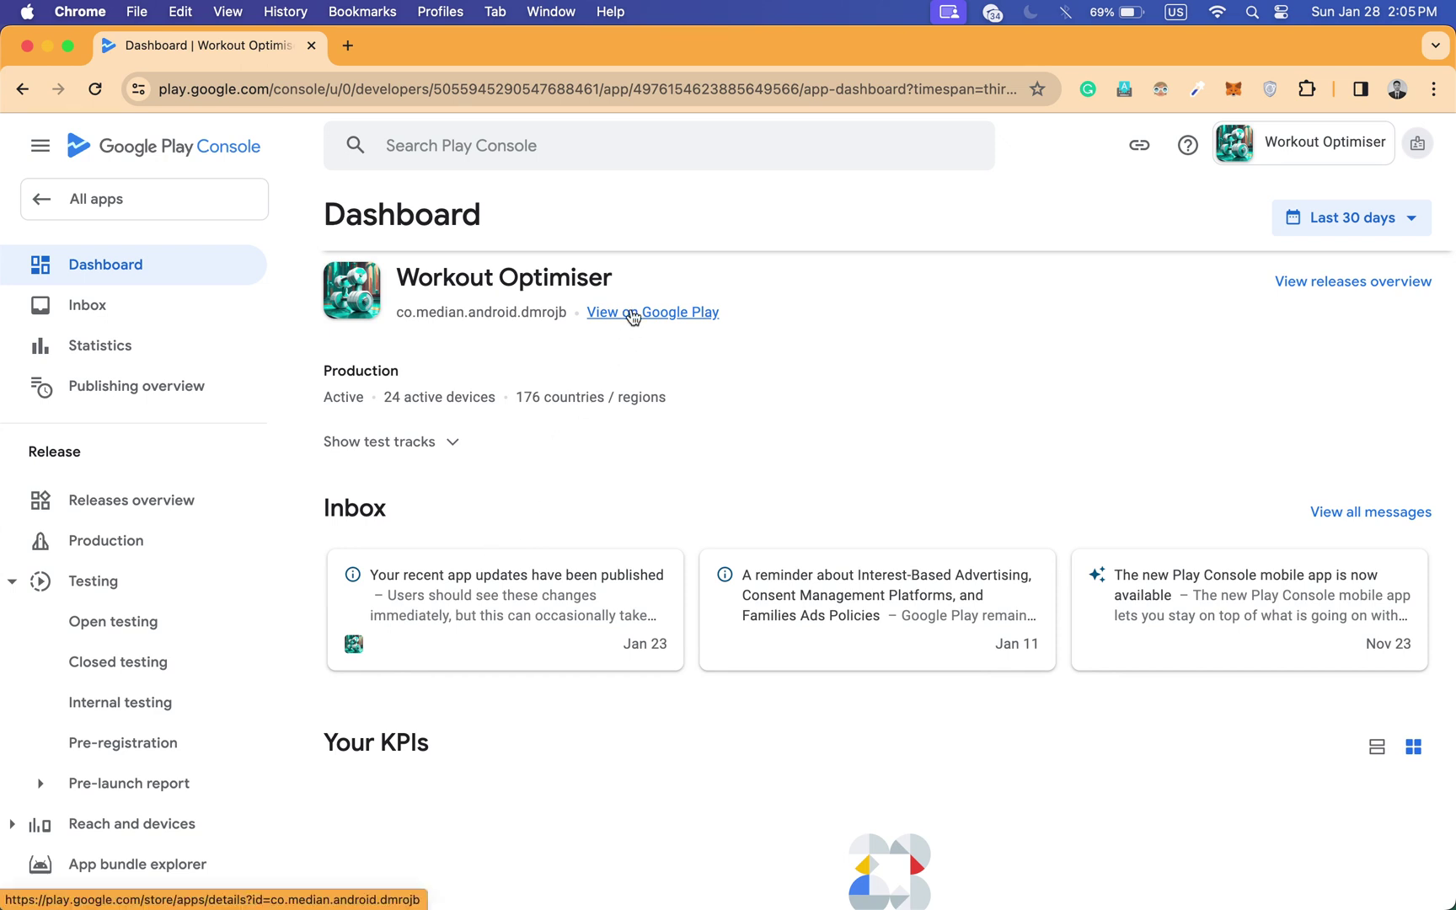
click(631, 312)
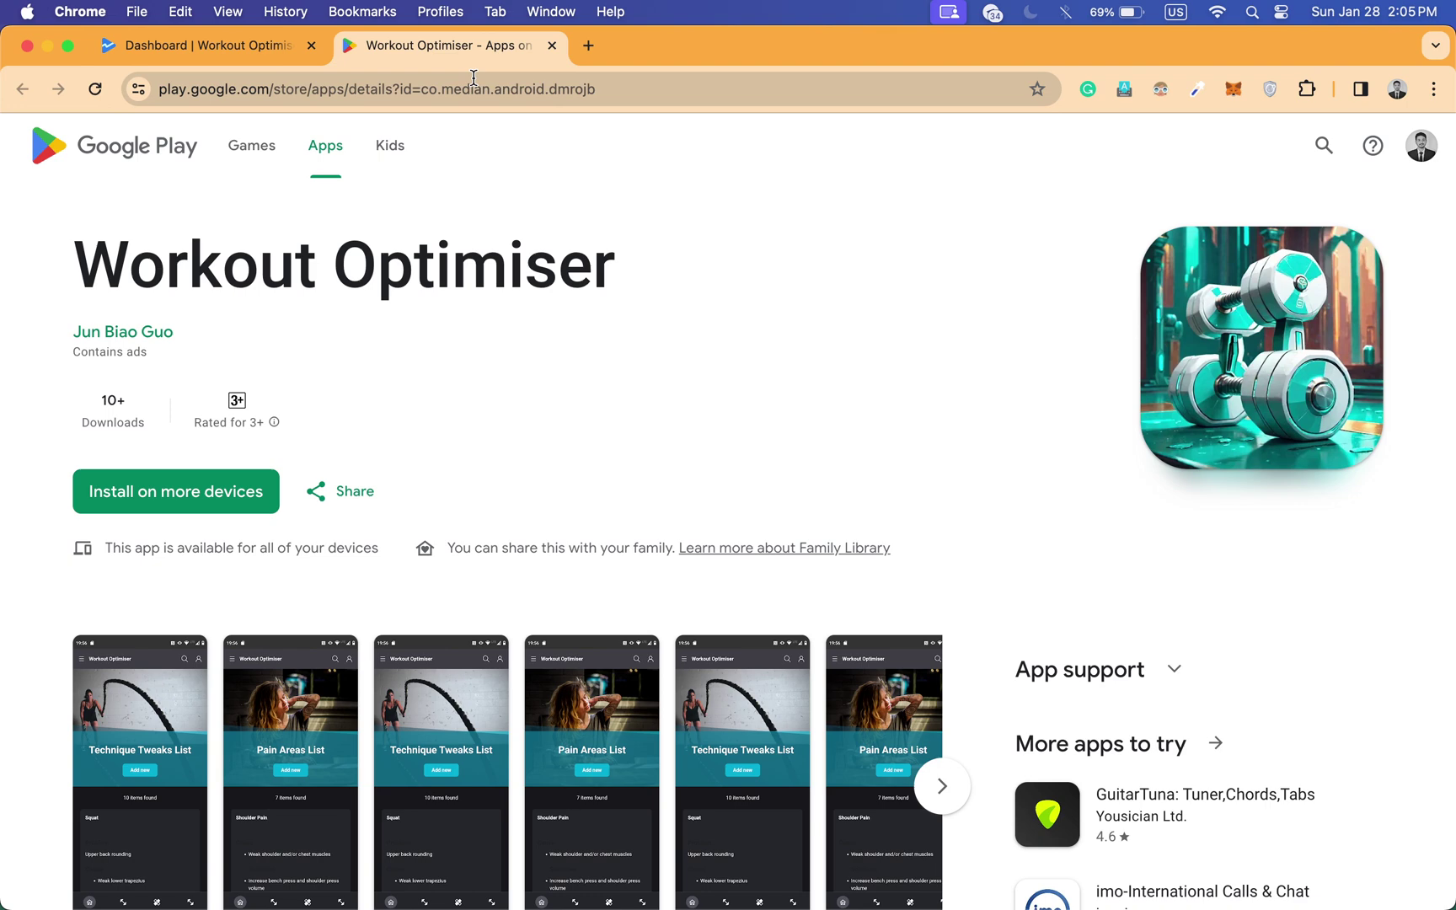
click(225, 45)
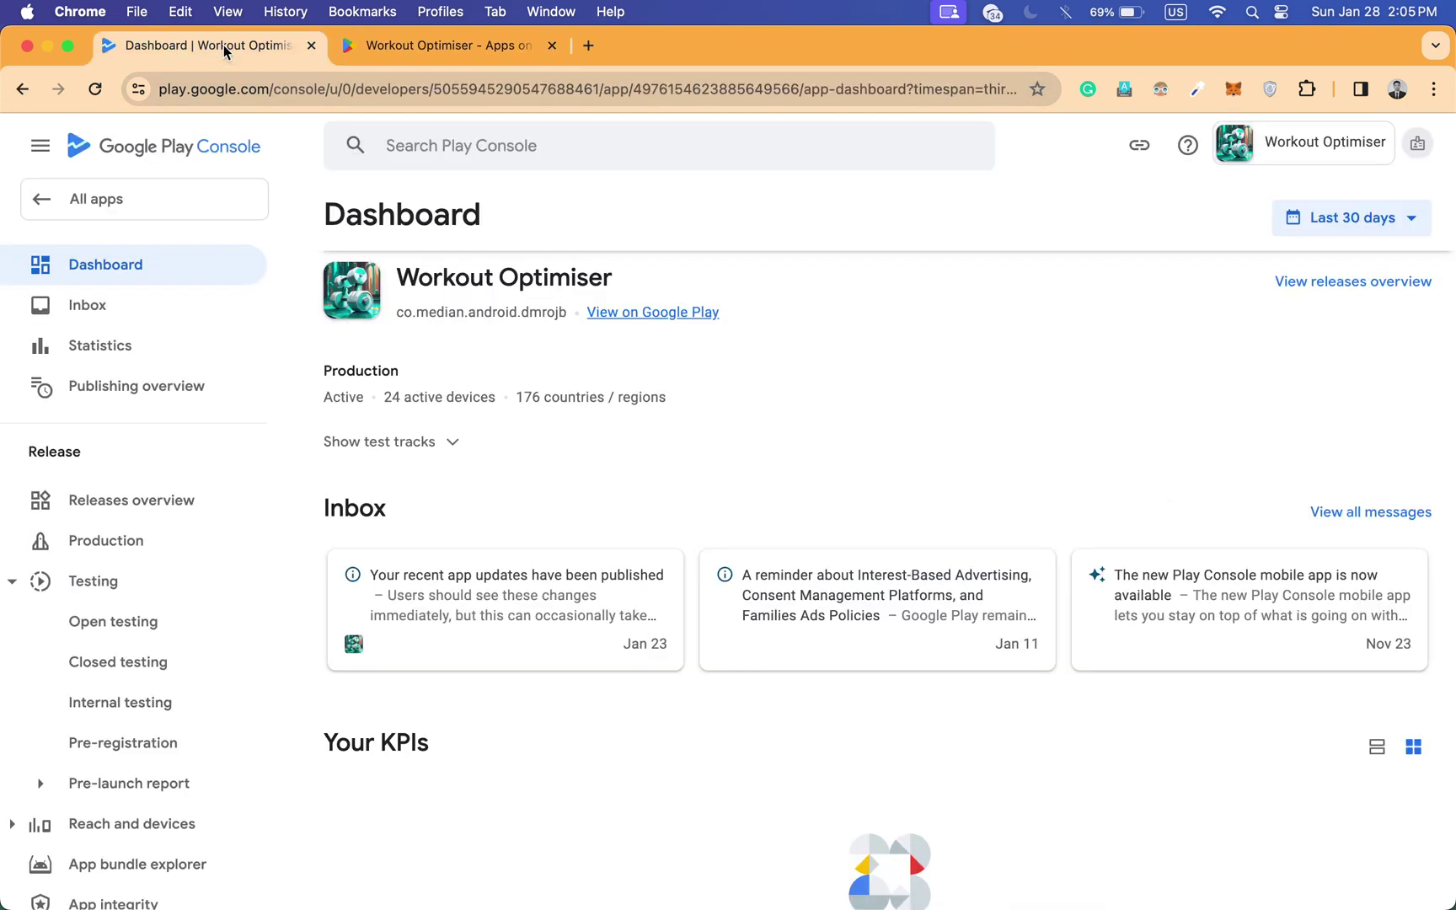
Switch to the appfield.net developer account
click(1418, 152)
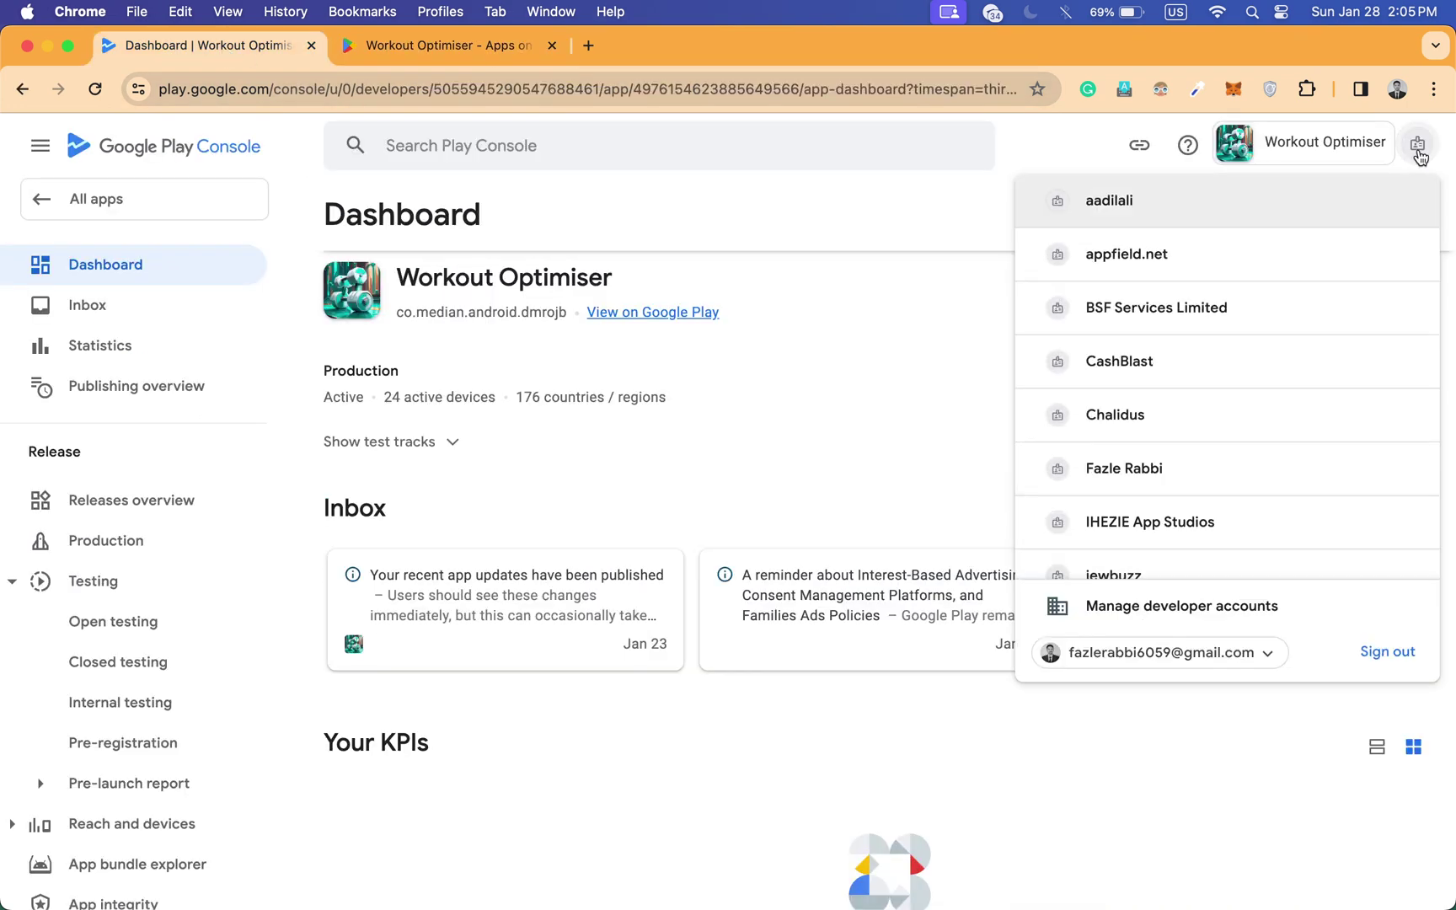
scroll(1255, 348, down, 1)
scroll(1255, 348, up, 1)
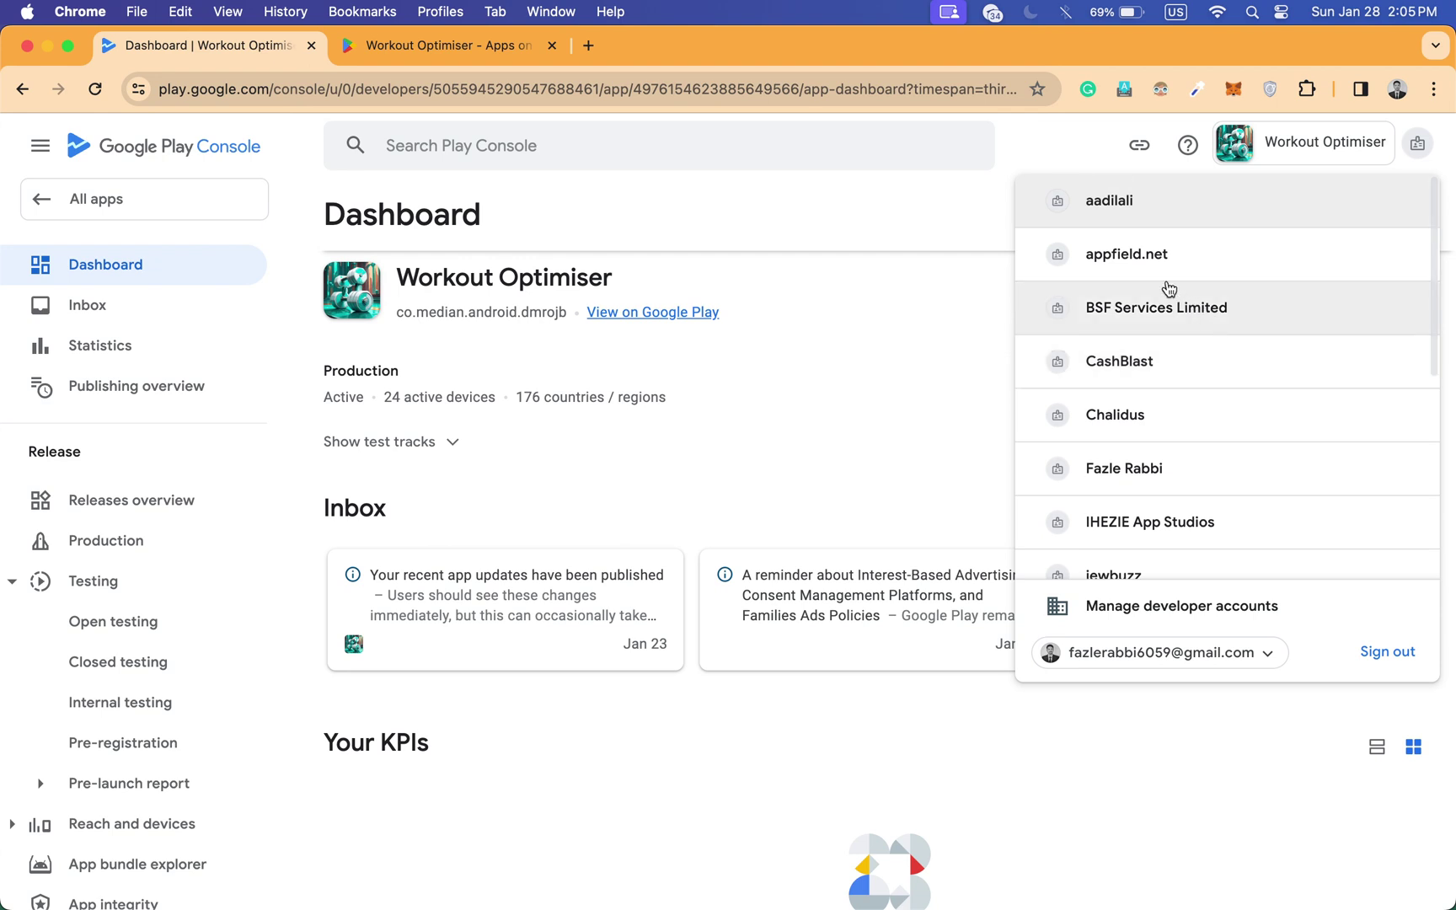
click(1140, 267)
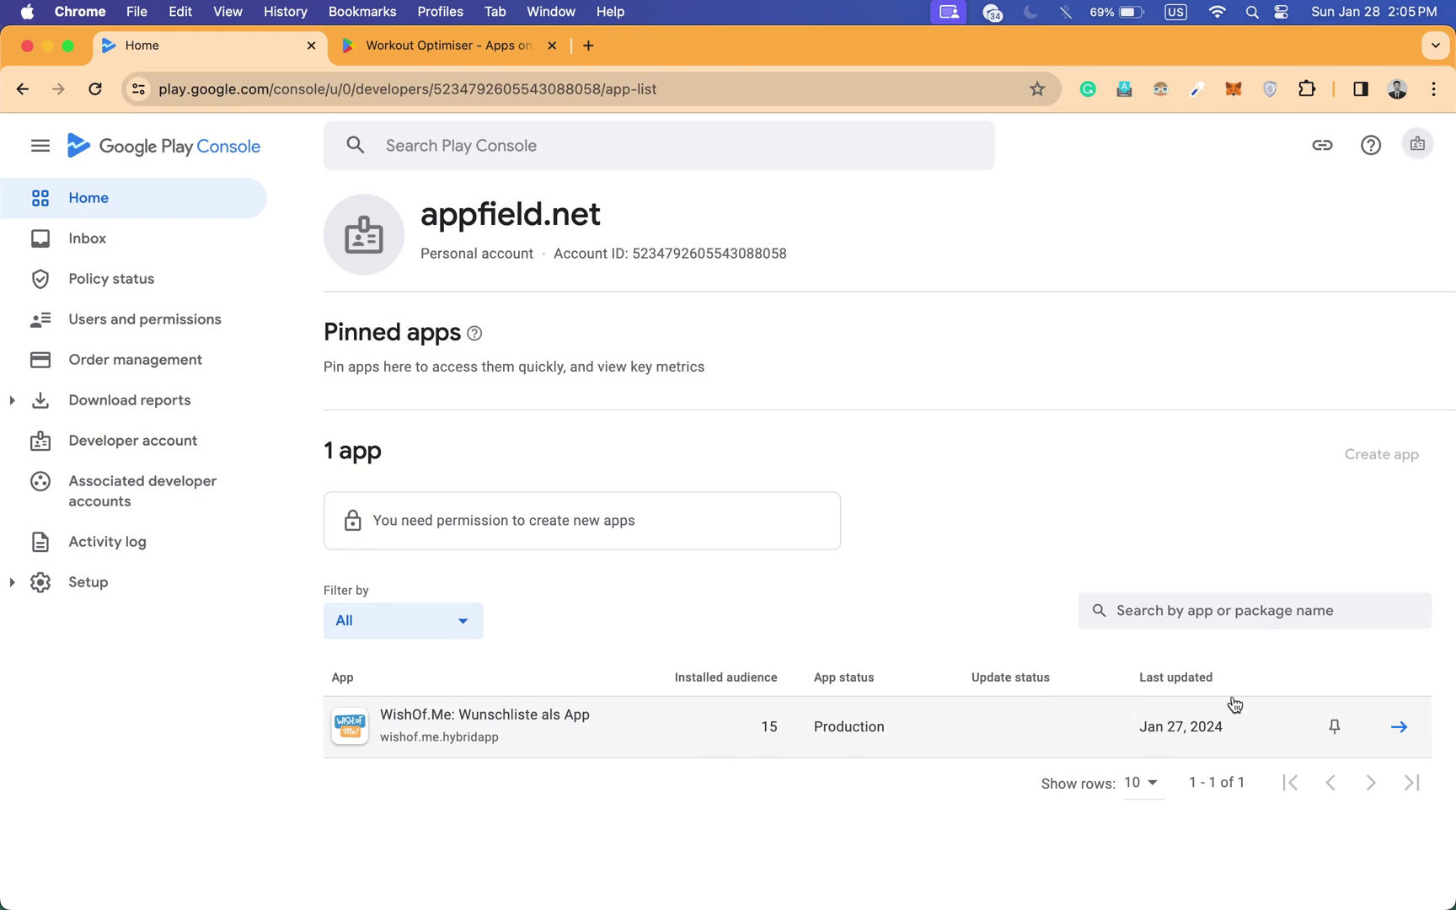
Open the WishOf.Me: Wunschliste als App dashboard and close its store listing tab
click(1399, 729)
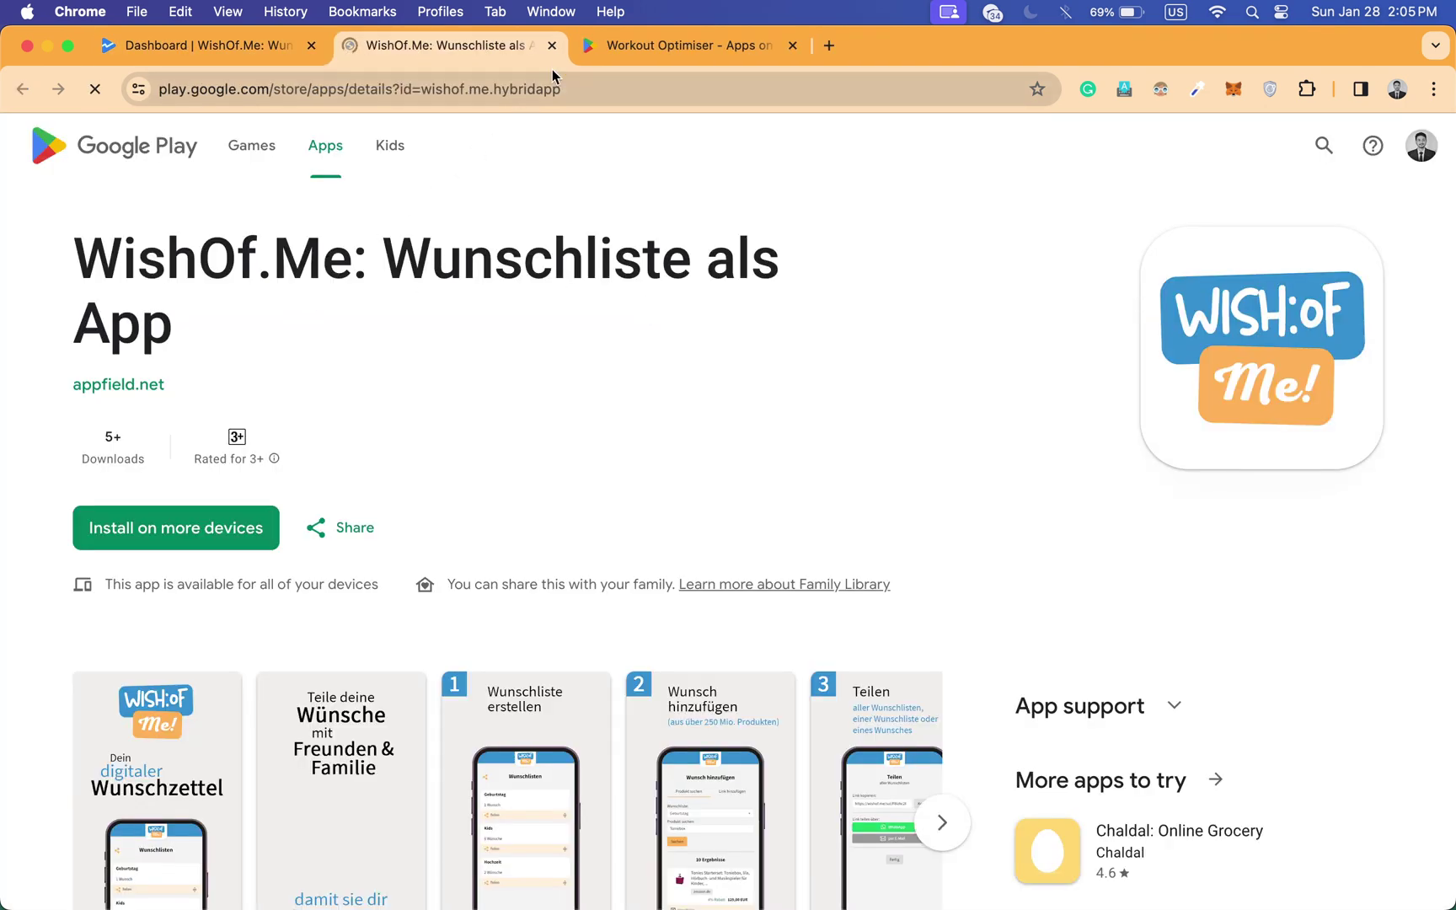
click(552, 46)
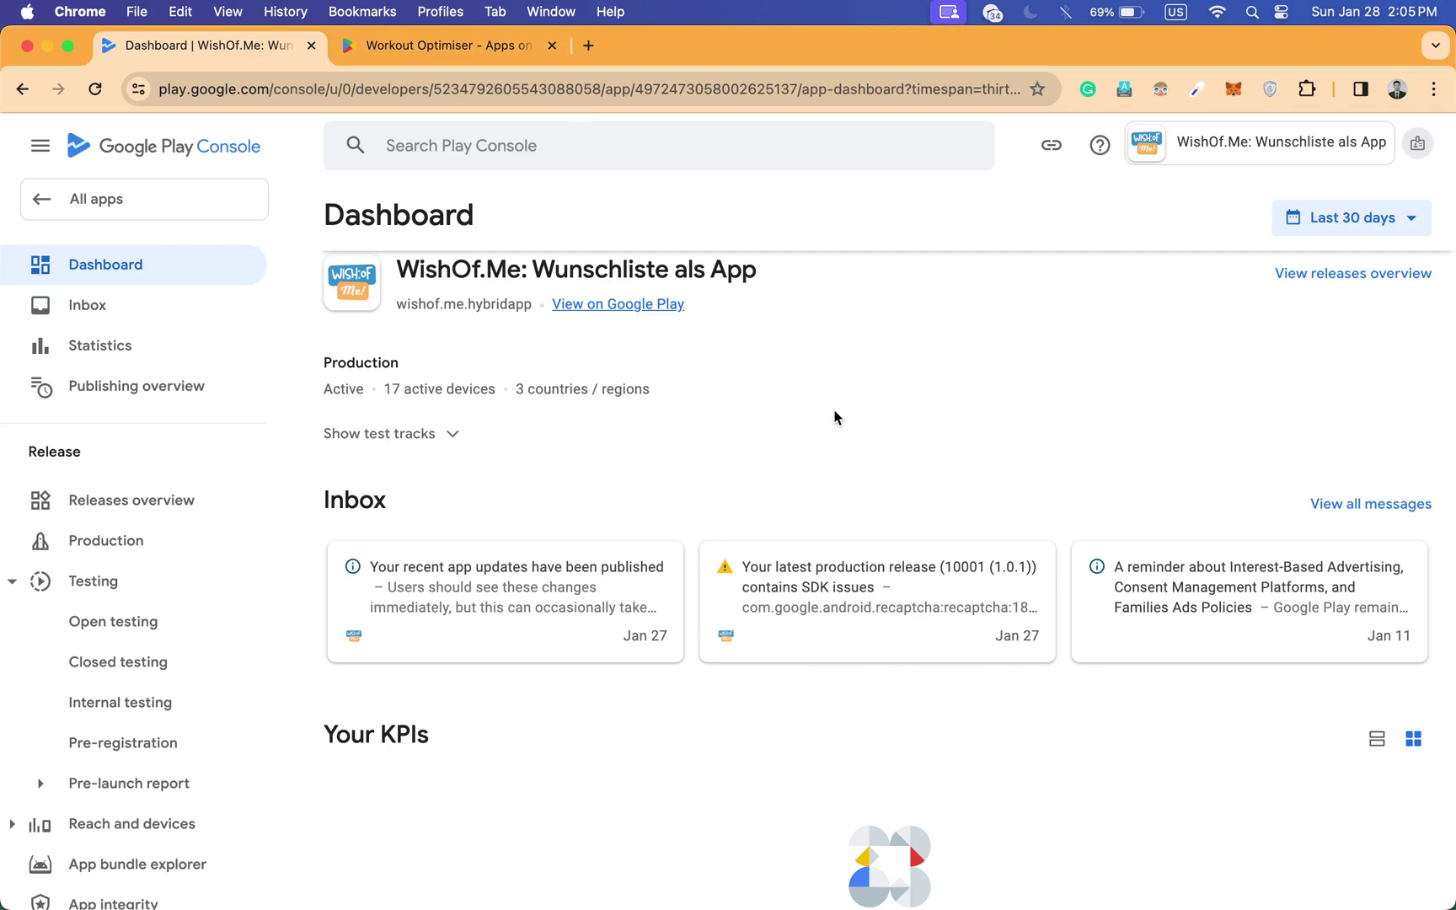
scroll(834, 417, up, 1)
Scroll the account switcher and switch to another developer account
click(1417, 144)
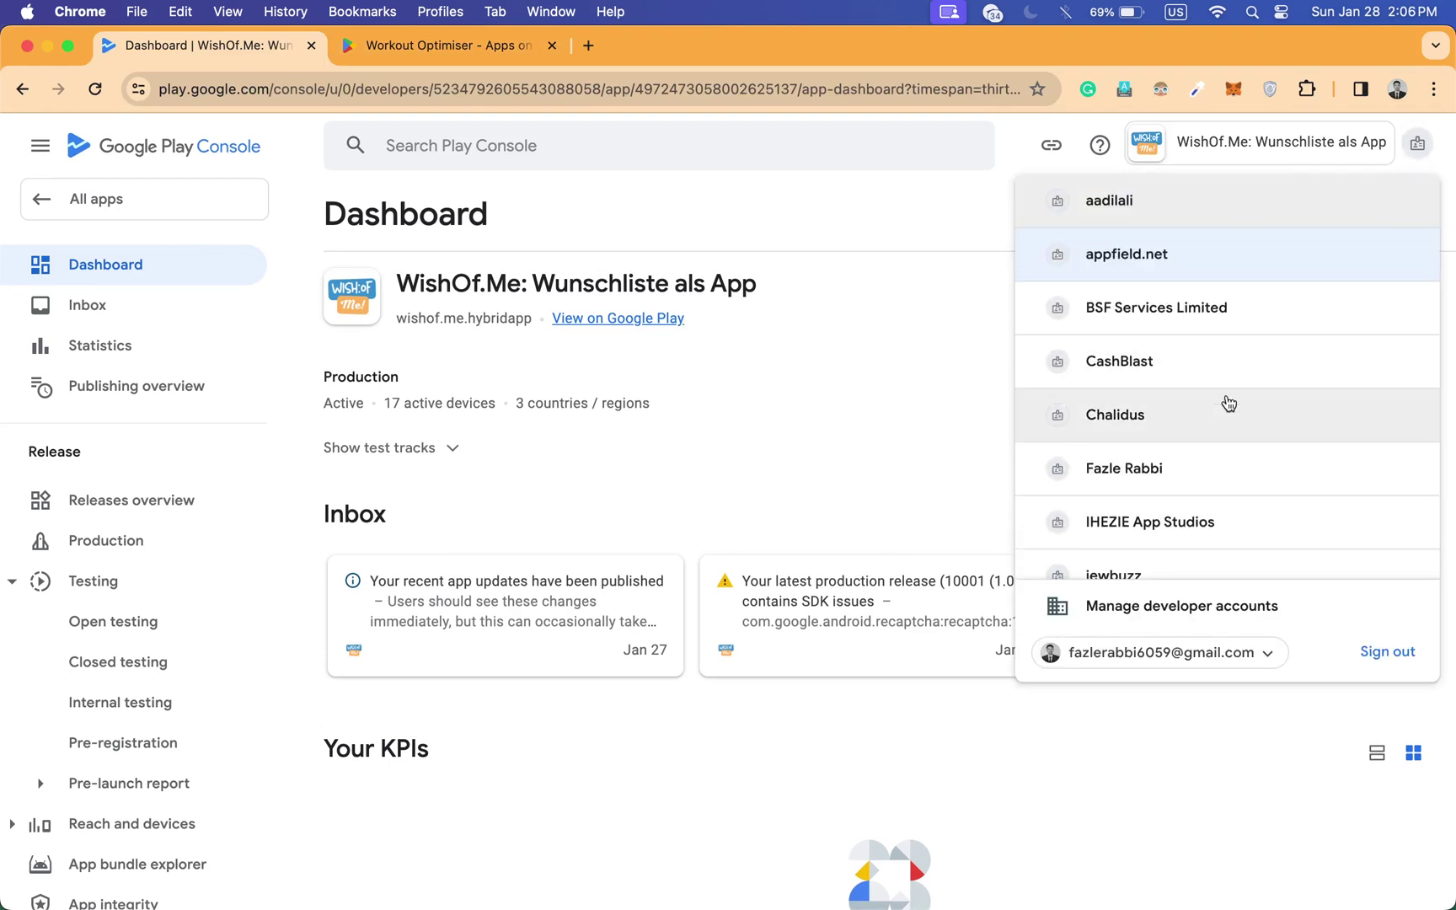
scroll(1228, 403, down, 2)
scroll(1227, 401, down, 1)
scroll(1226, 400, down, 1)
scroll(1197, 464, down, 1)
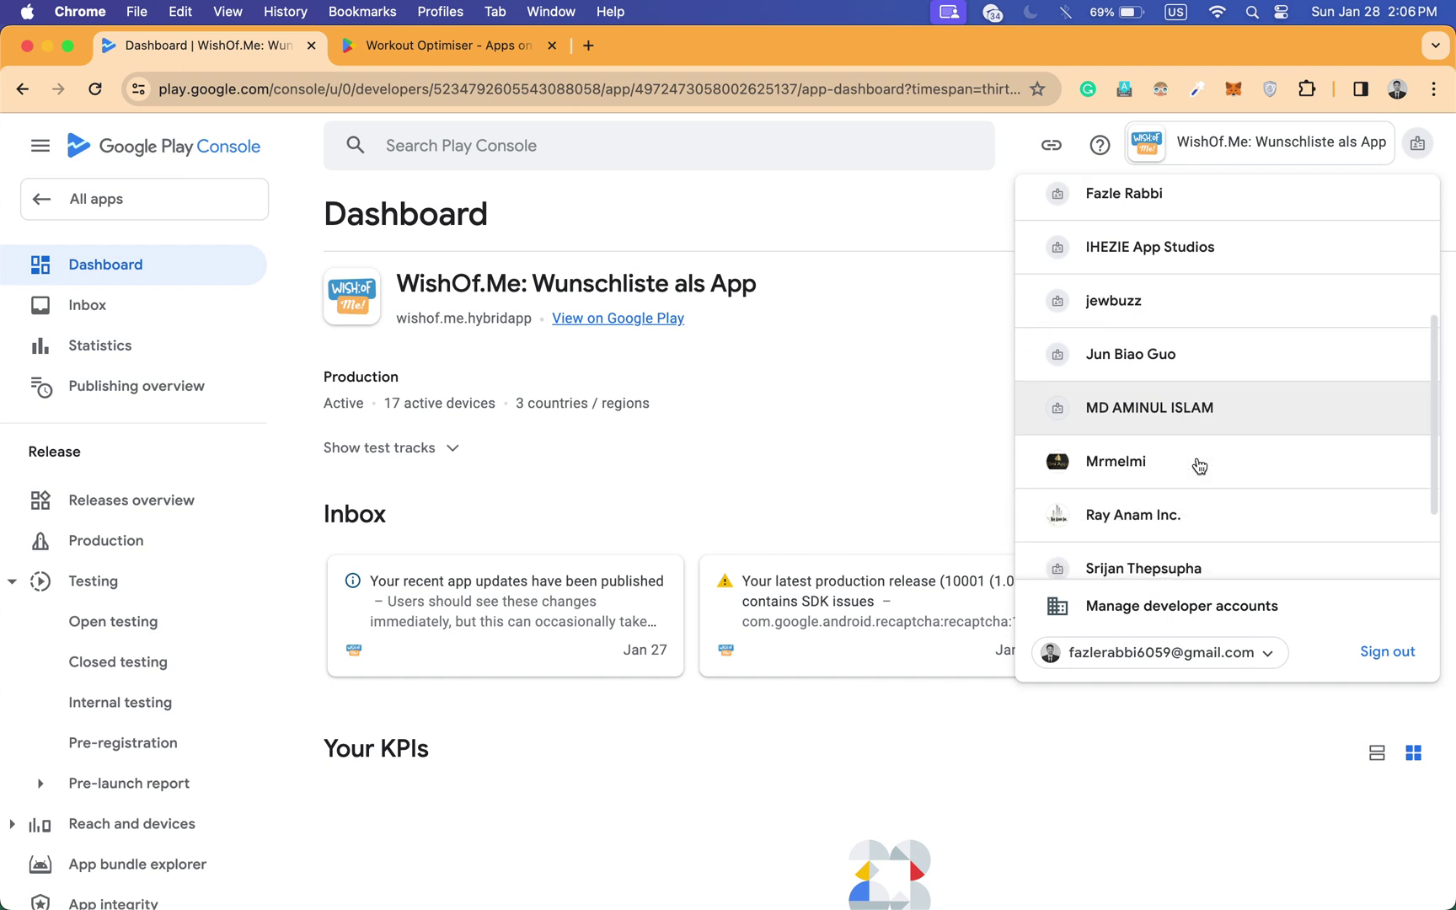
scroll(1197, 464, down, 1)
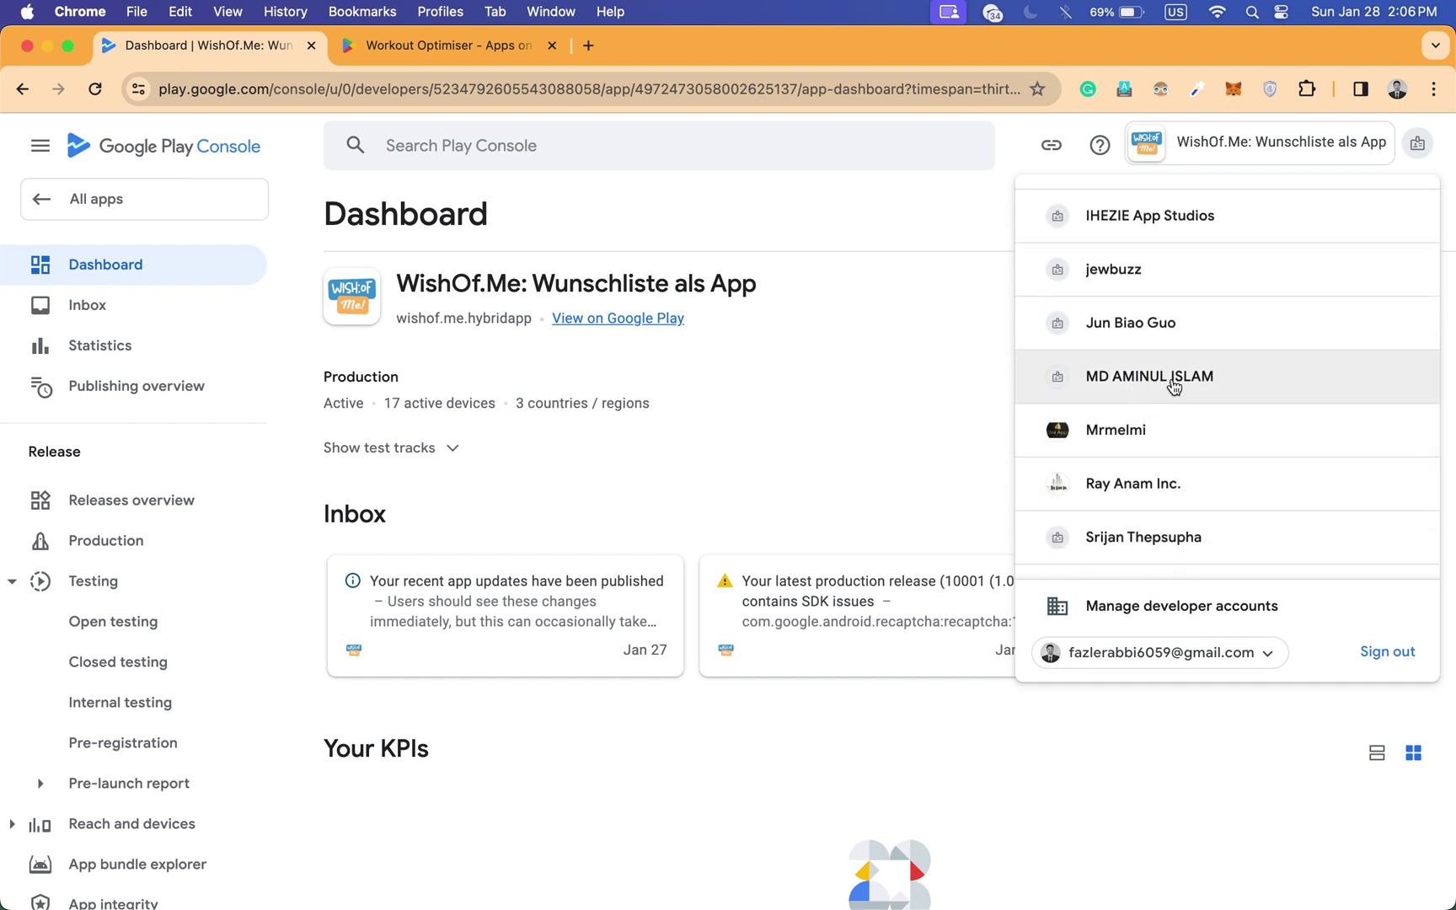
click(1177, 388)
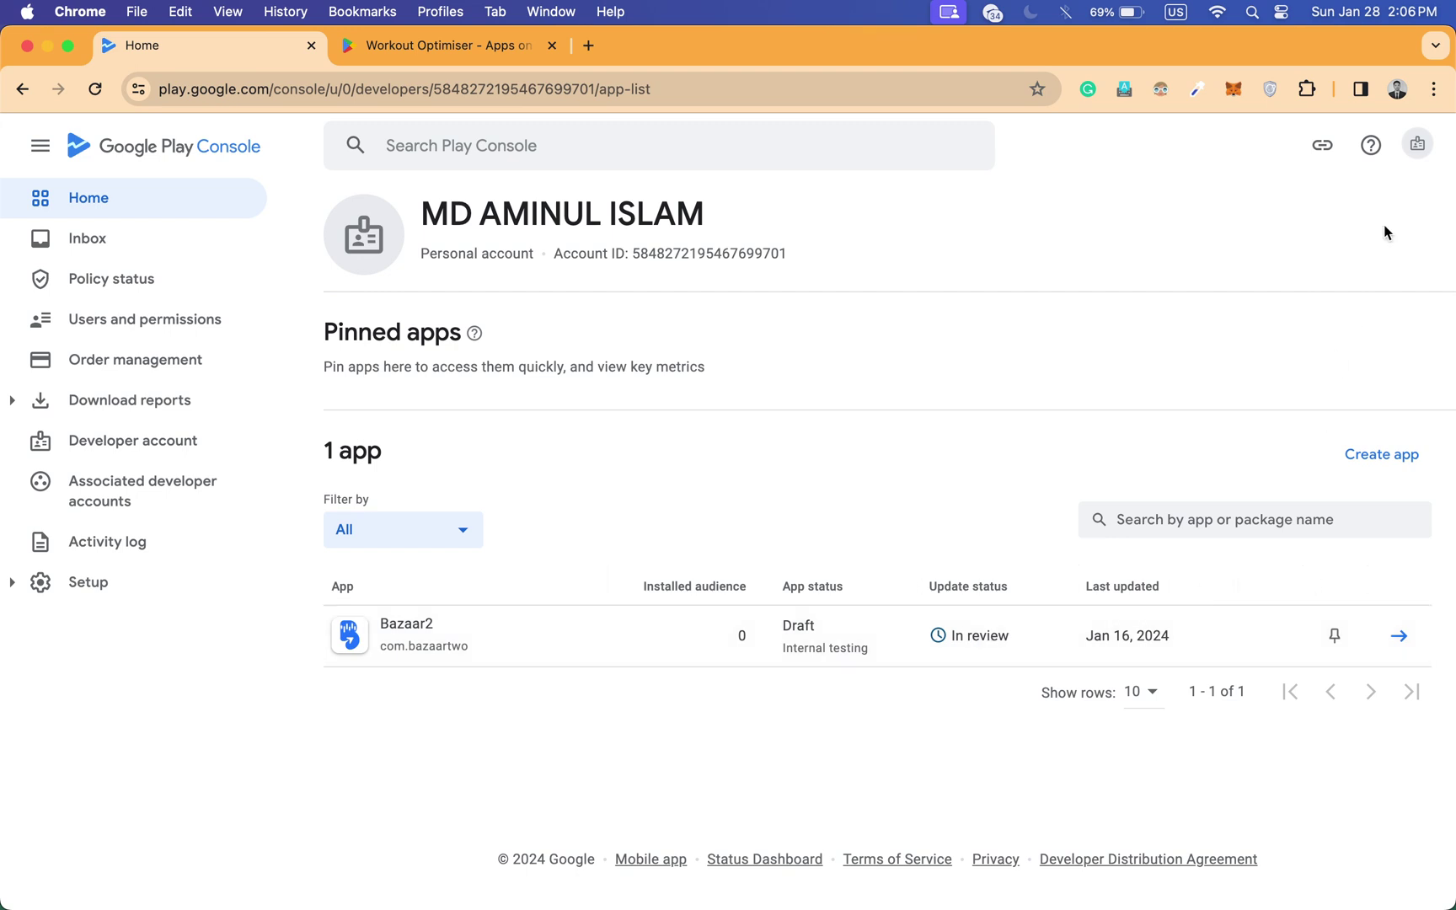
Switch to the personal developer account that owns Number Guessing Game
click(1417, 144)
scroll(1306, 303, down, 5)
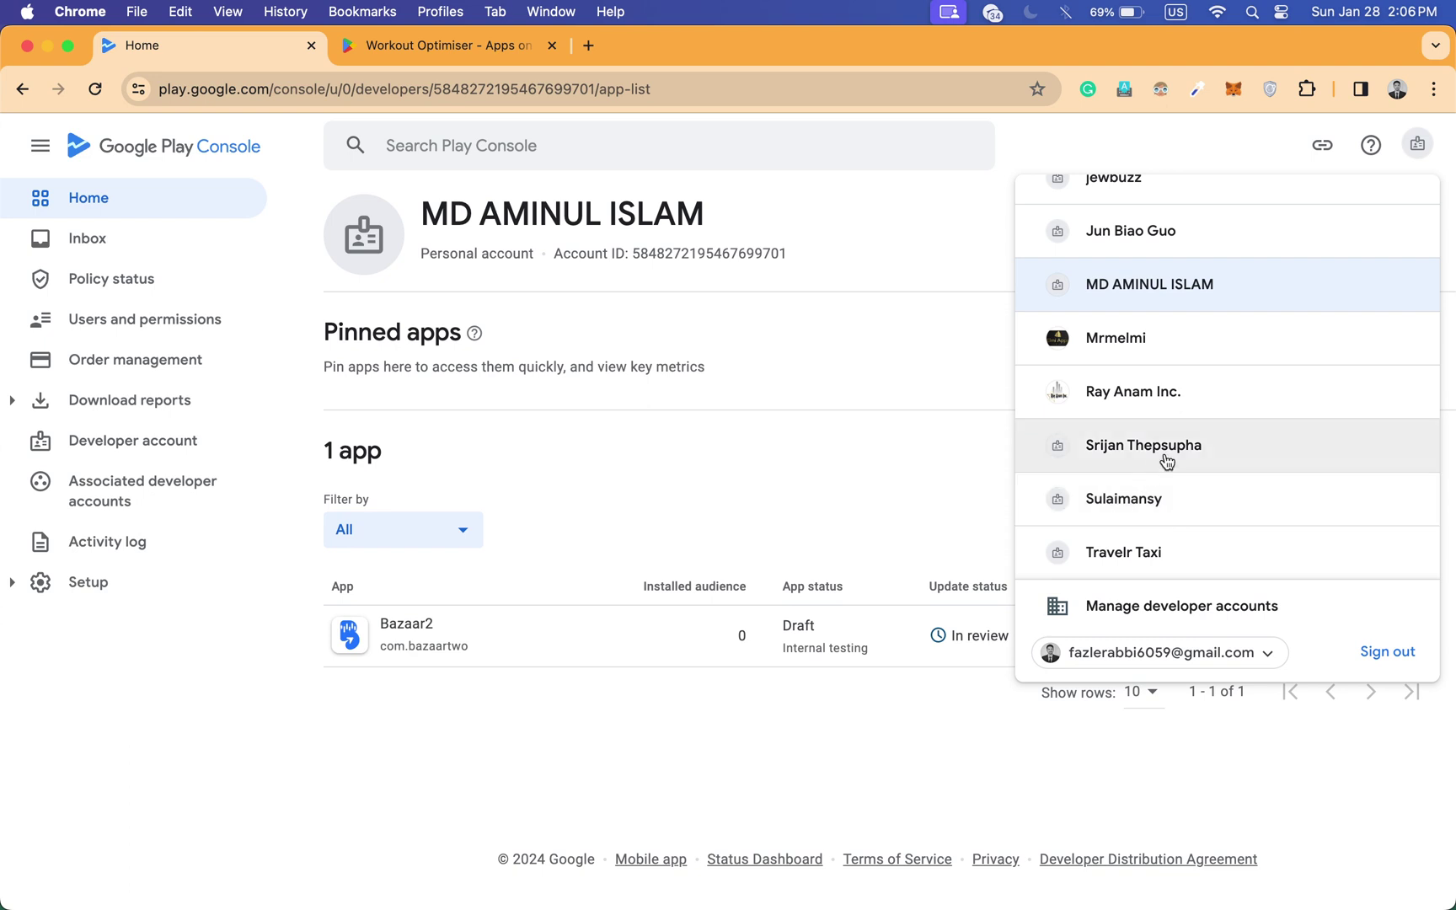
click(1168, 457)
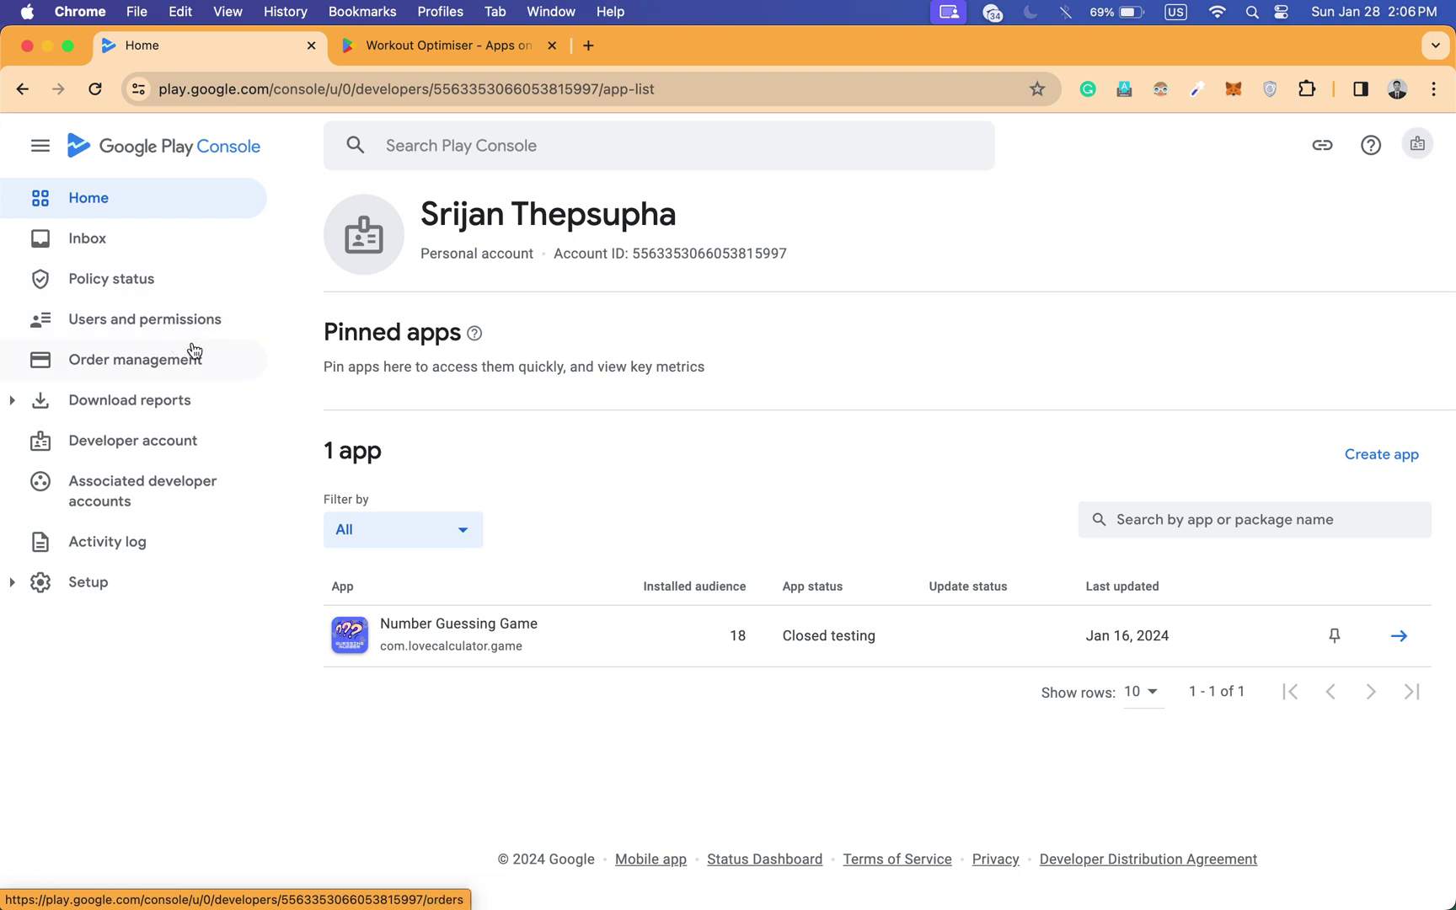
Abandon a started new-app form and open the Number Guessing Game dashboard instead
click(110, 209)
click(1382, 459)
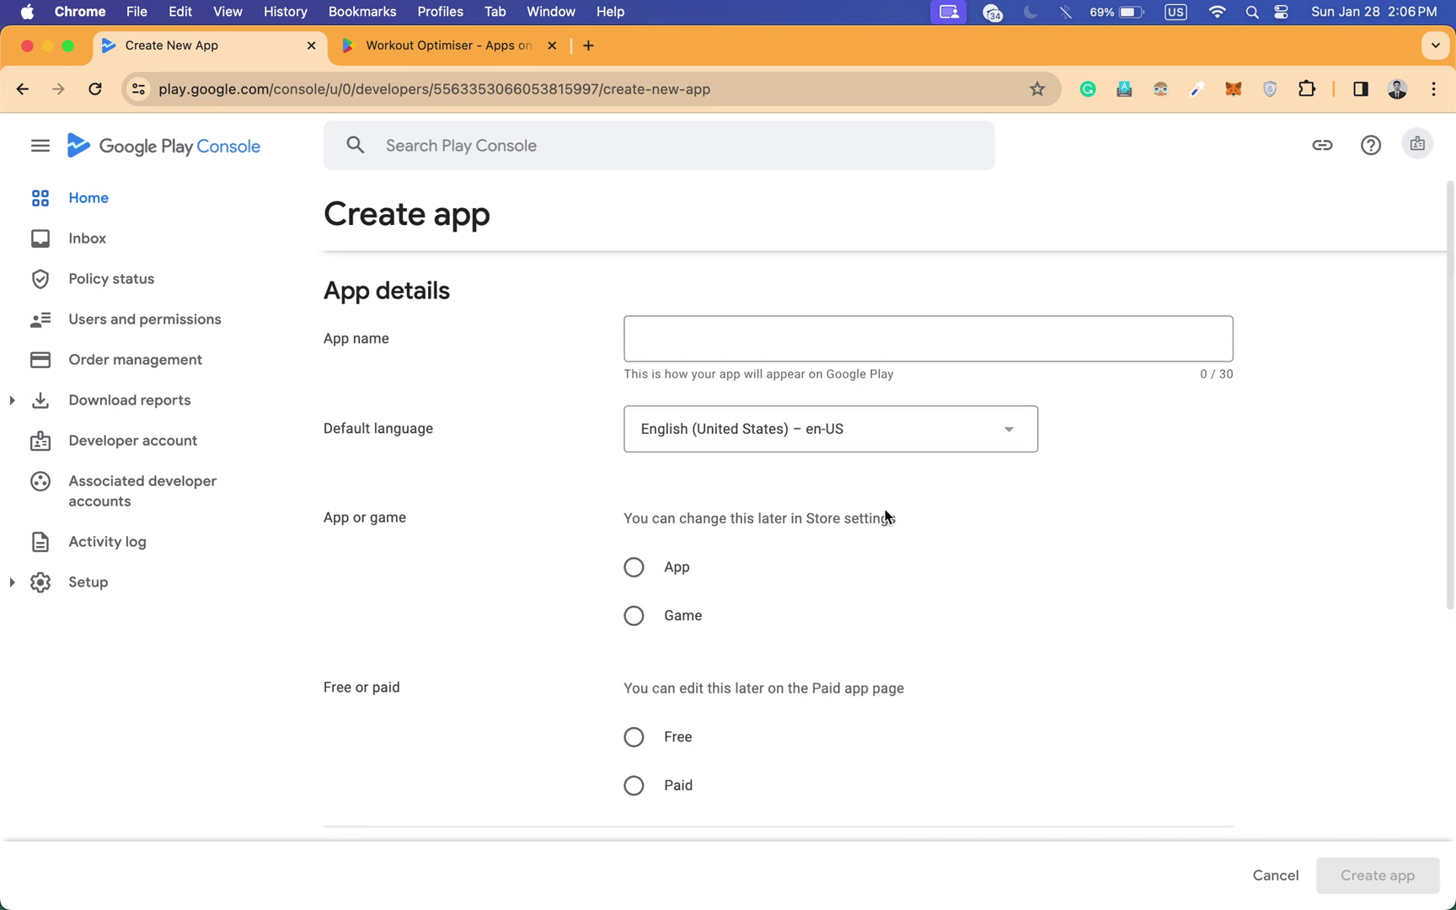
scroll(879, 516, down, 3)
scroll(879, 516, up, 3)
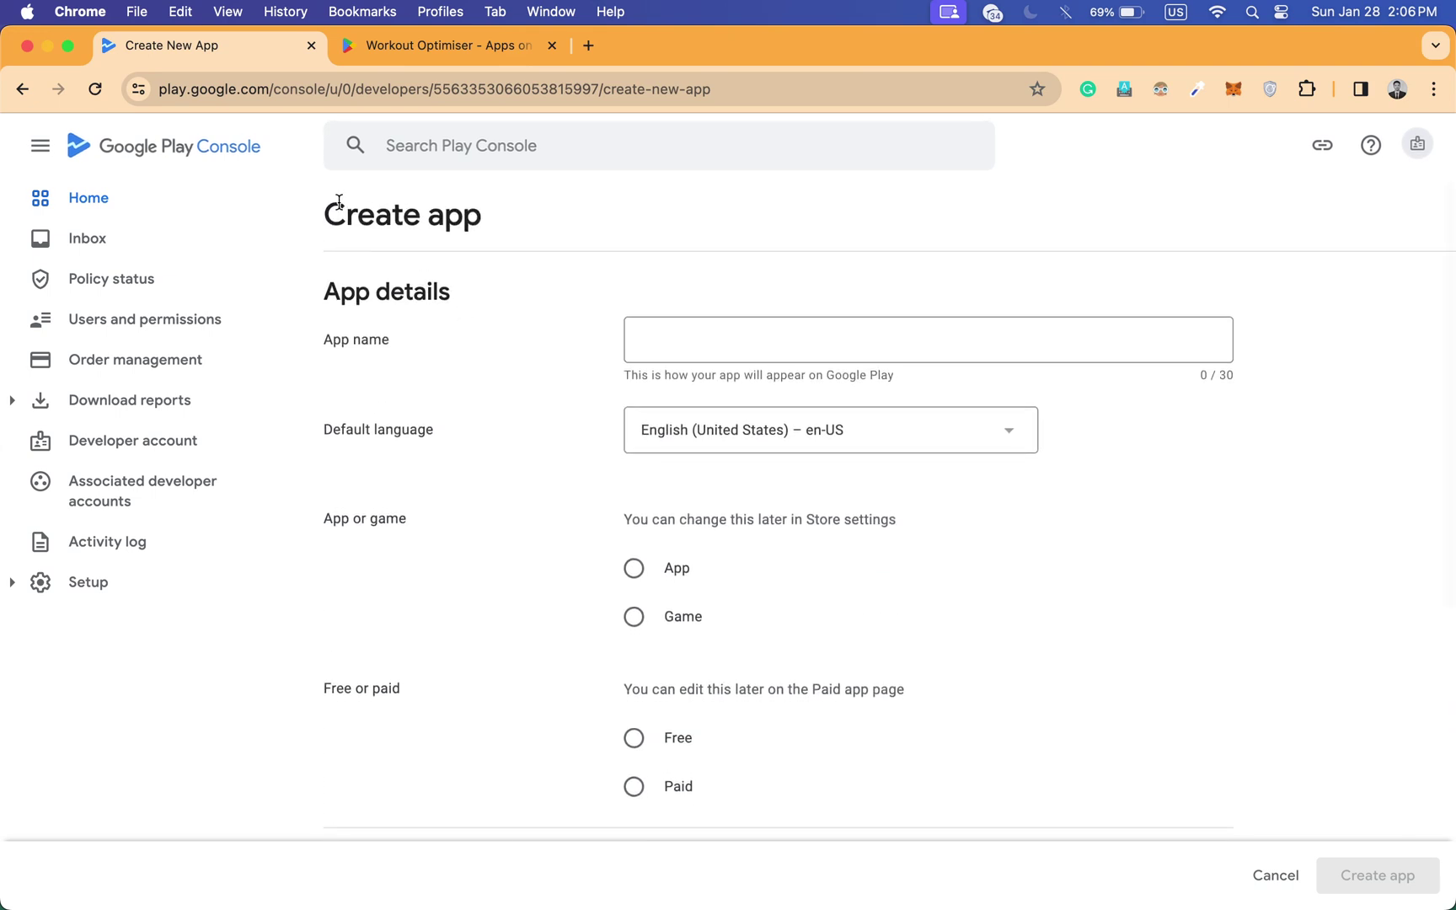
click(123, 160)
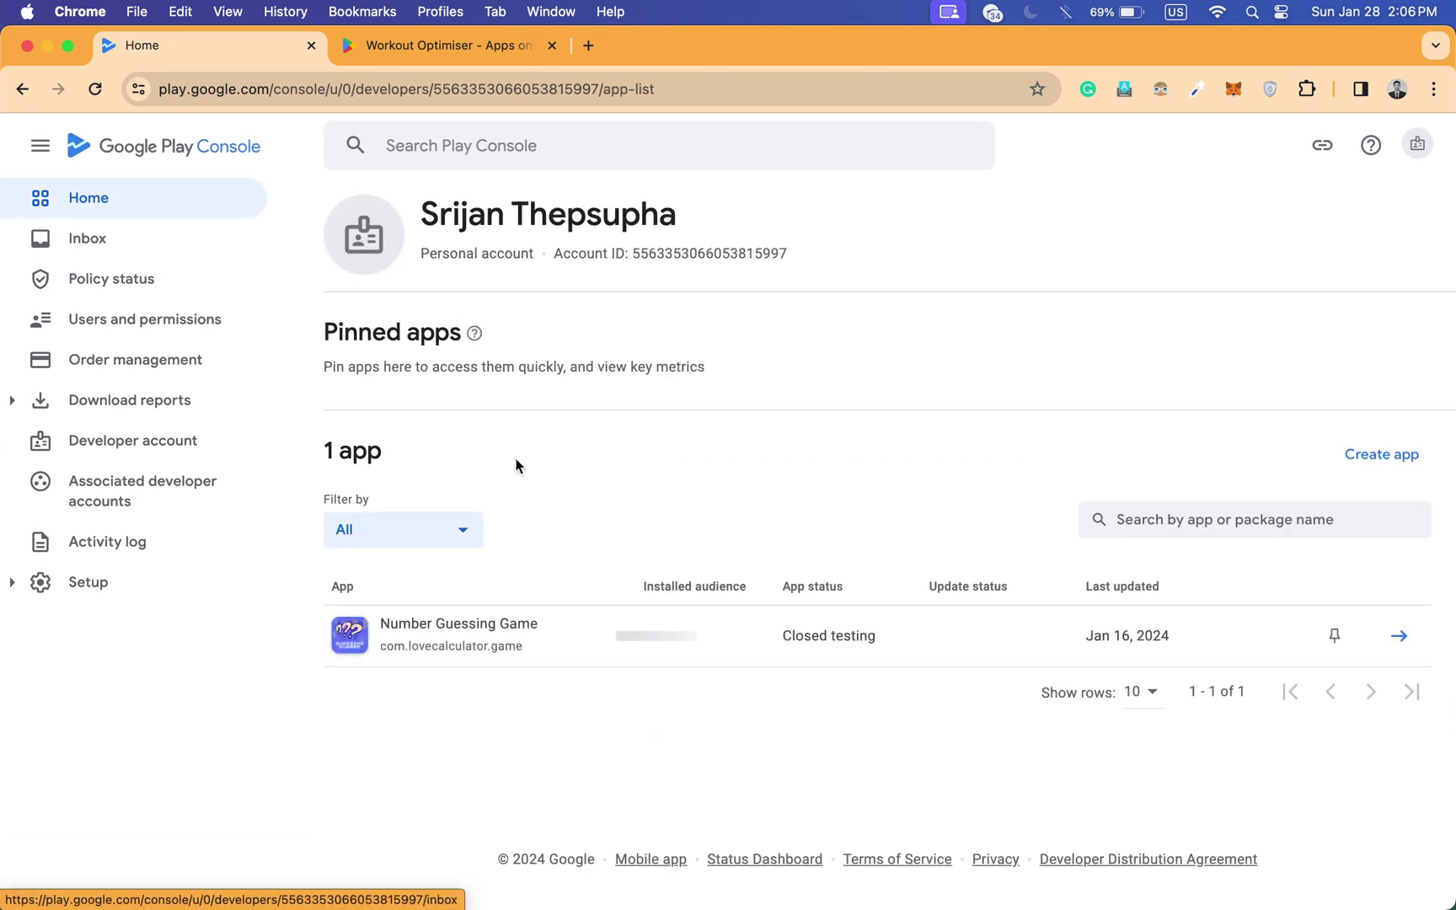
click(412, 637)
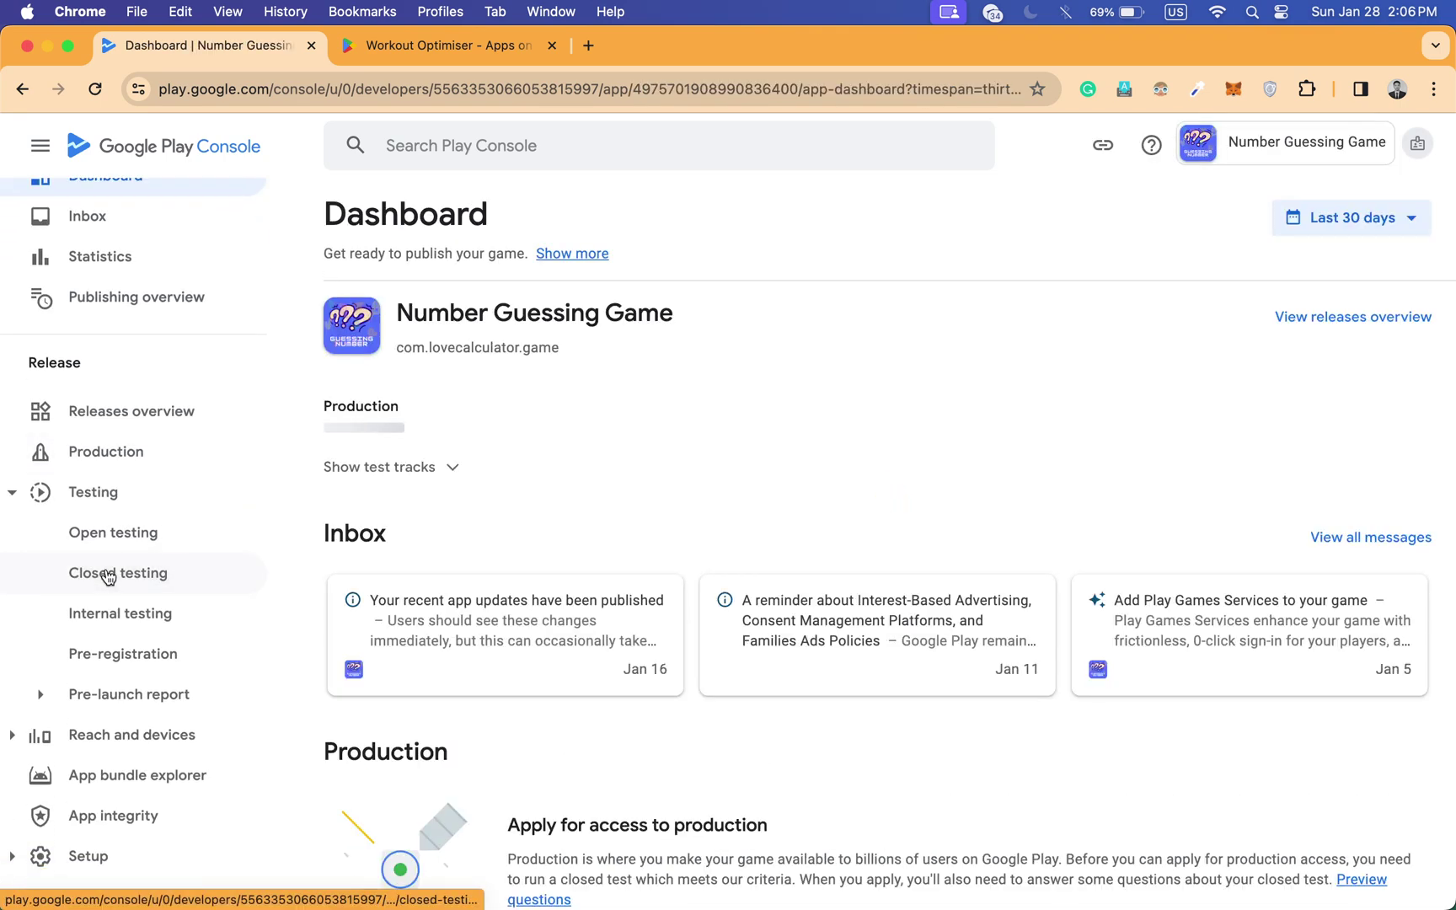
Open the Closed testing - Alpha track from the app's closed testing page
click(108, 576)
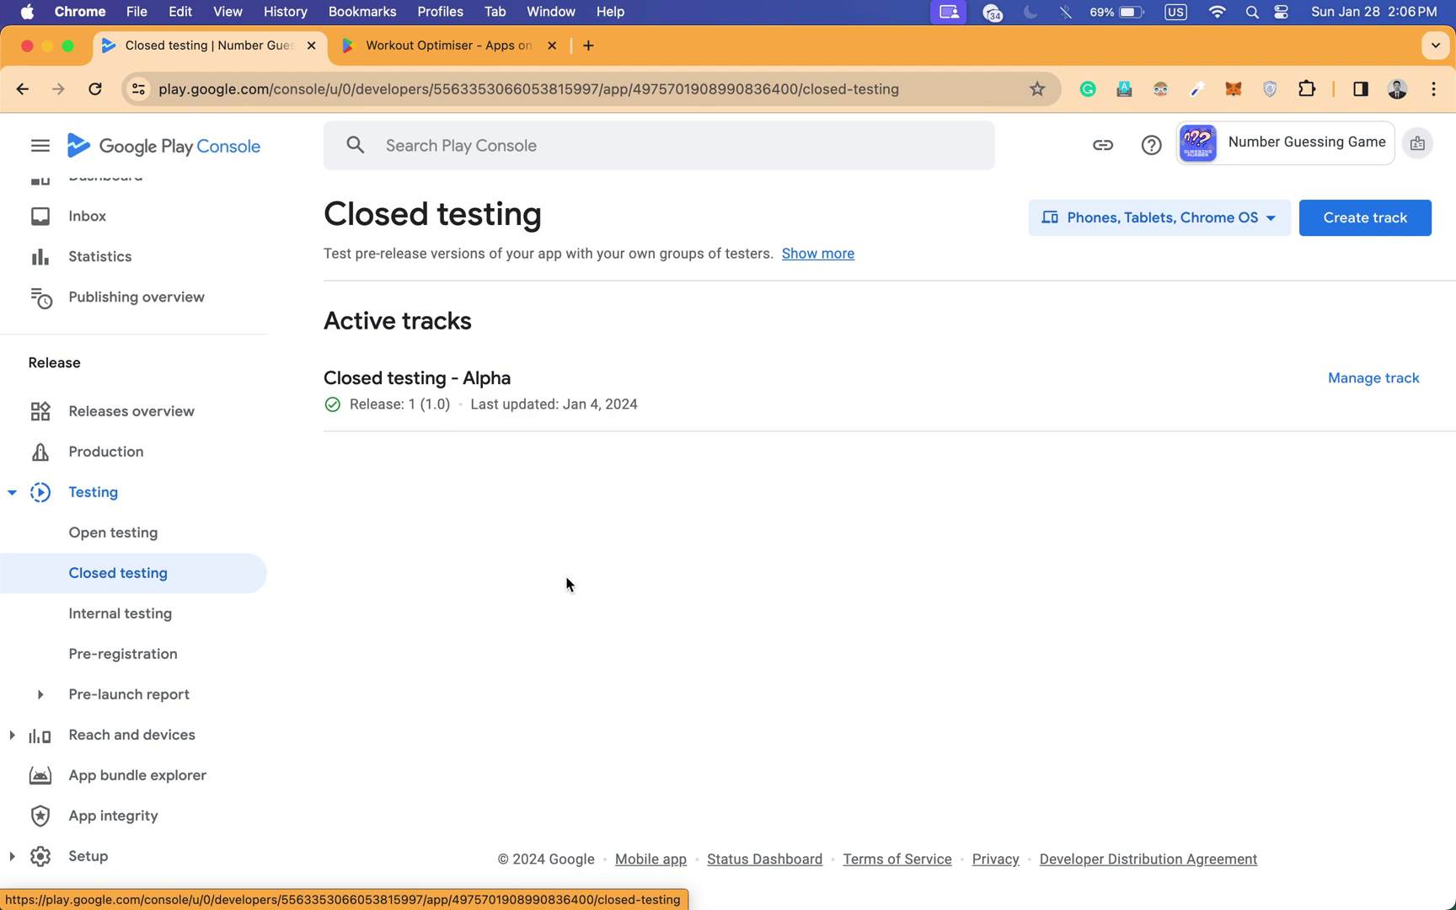
click(1377, 381)
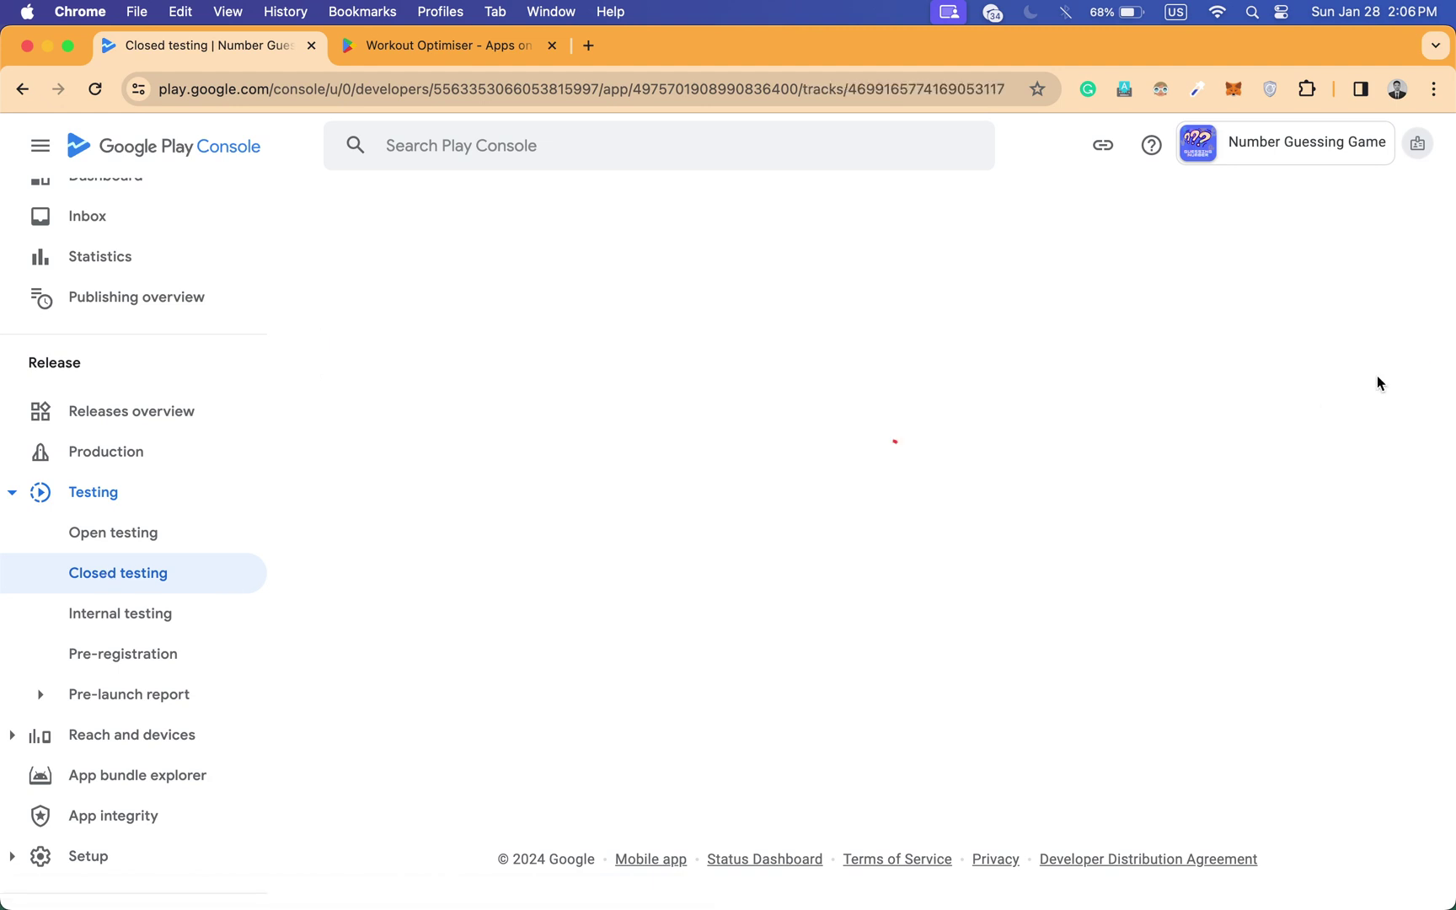
scroll(990, 444, down, 1)
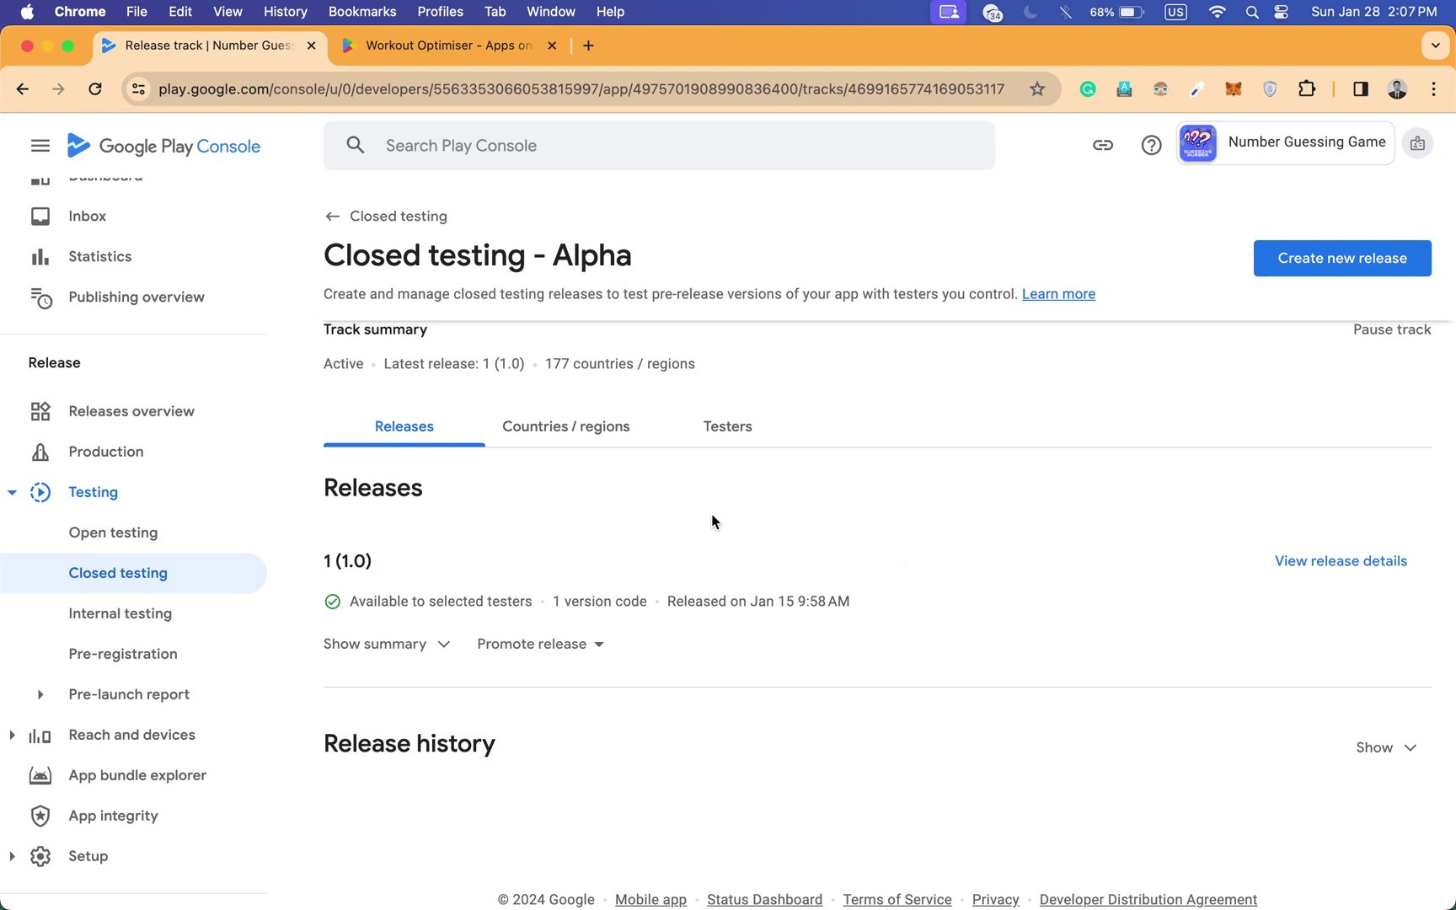
Show the track's tester email lists, briefly checking countries and highlighting list f's 83 users
click(749, 438)
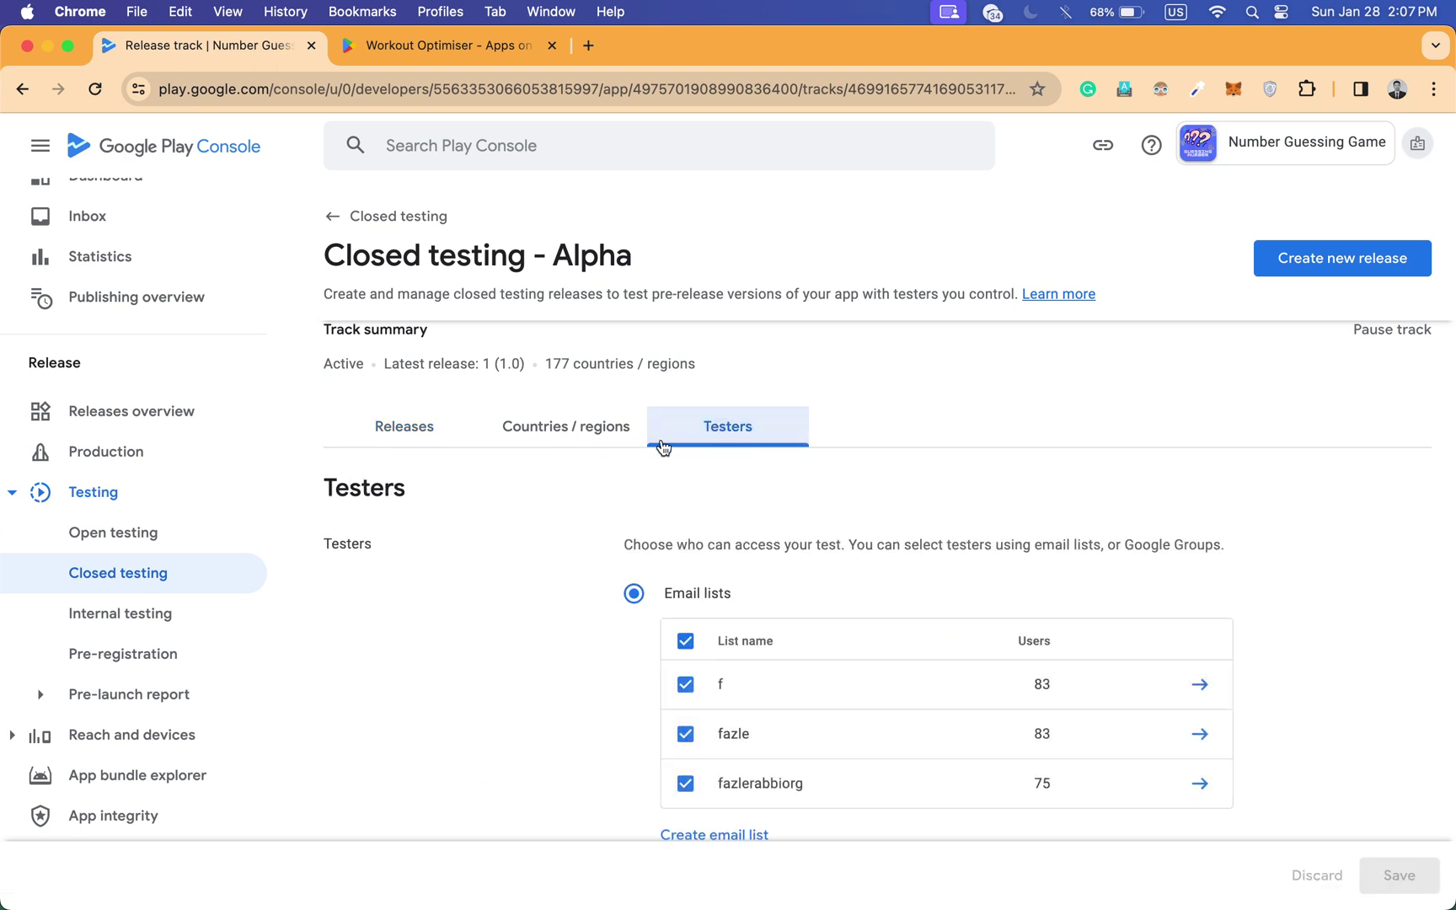
click(628, 442)
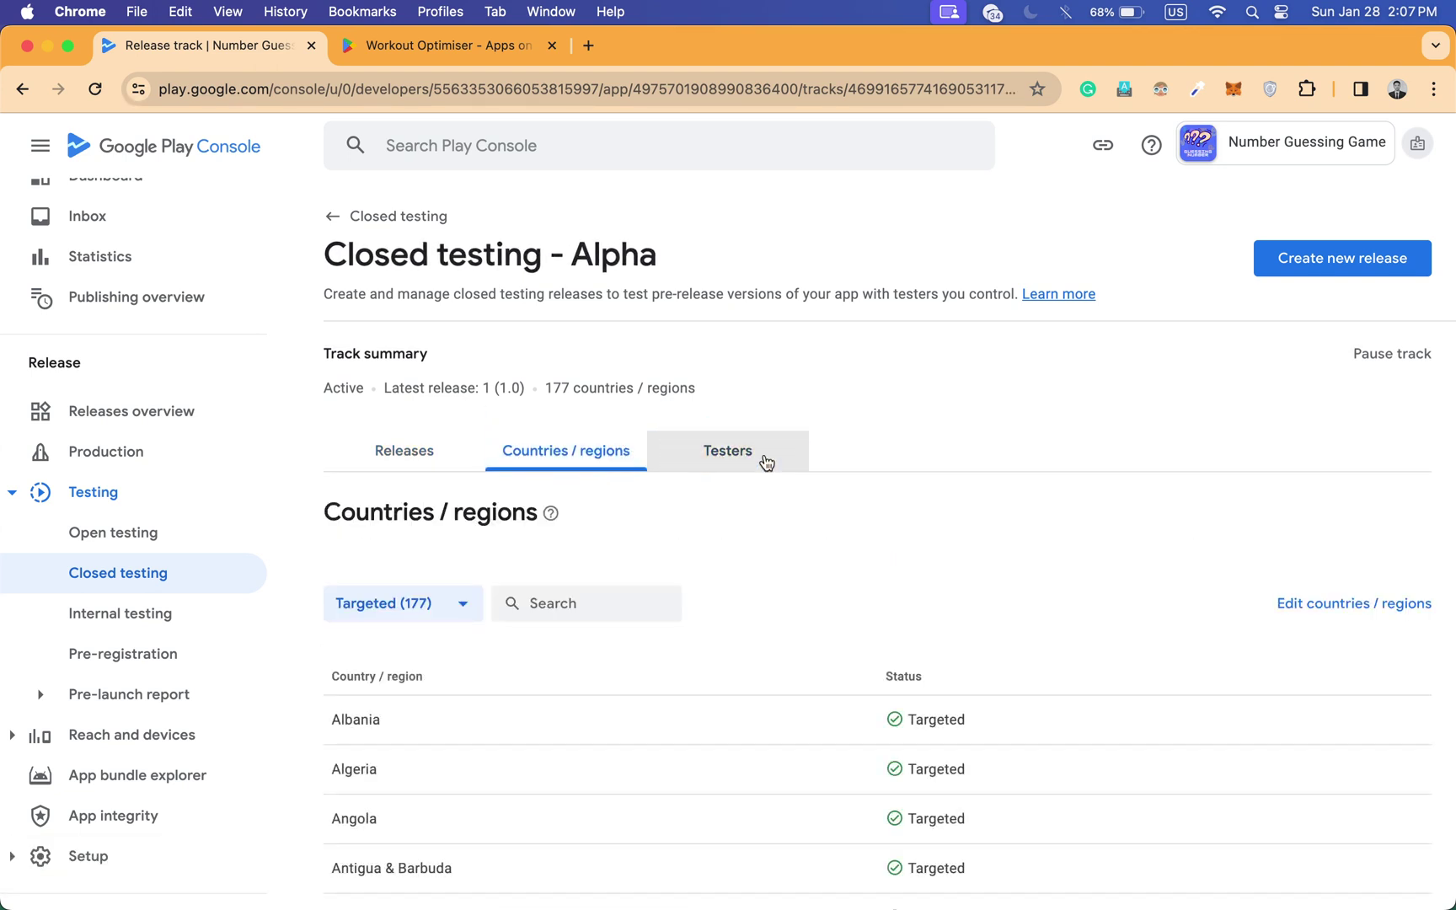
click(795, 460)
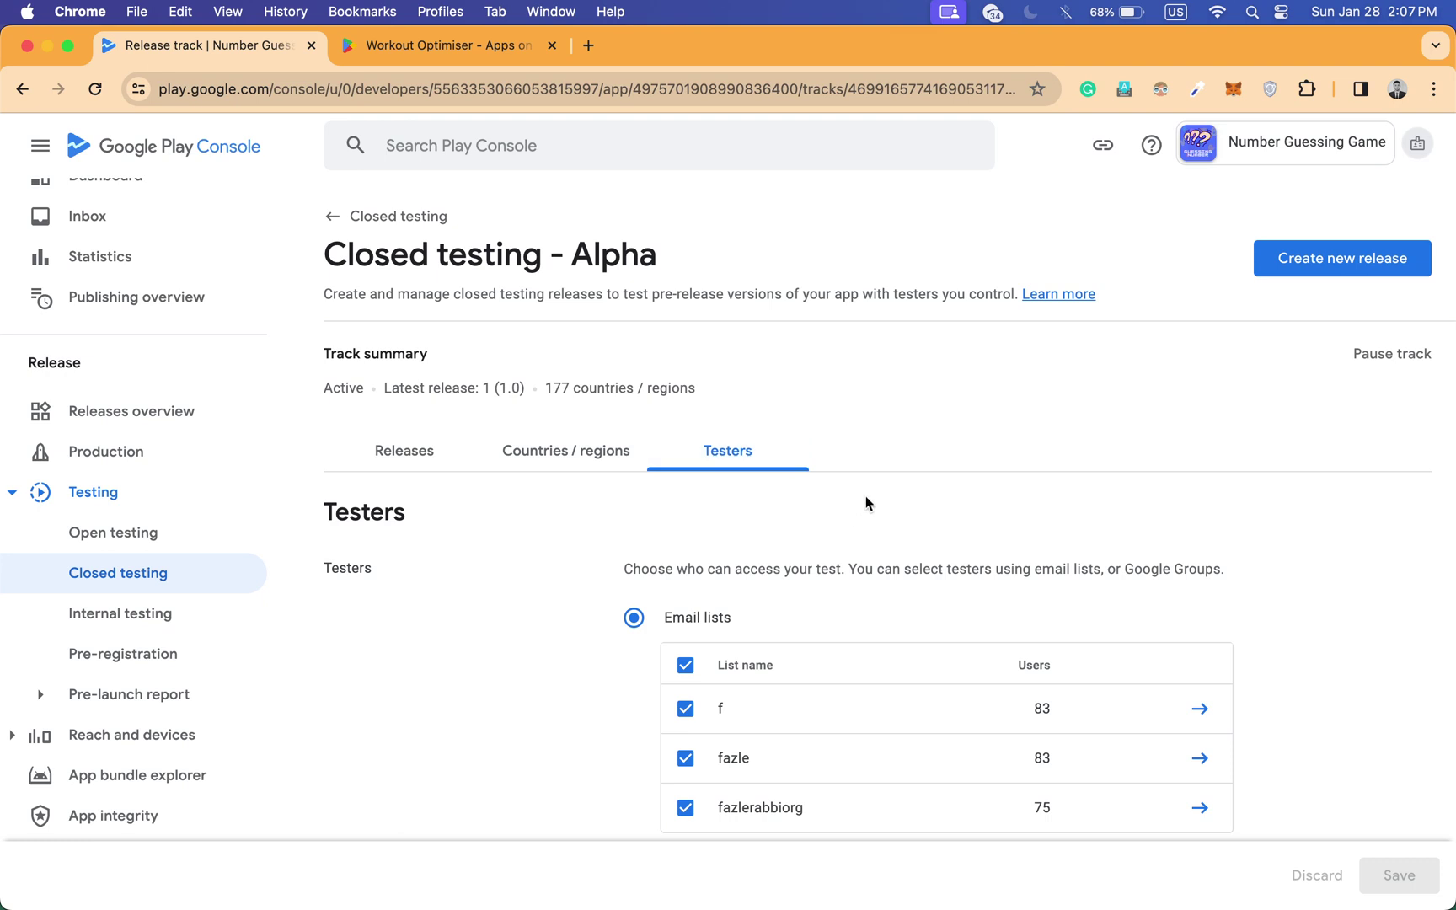
scroll(908, 481, down, 3)
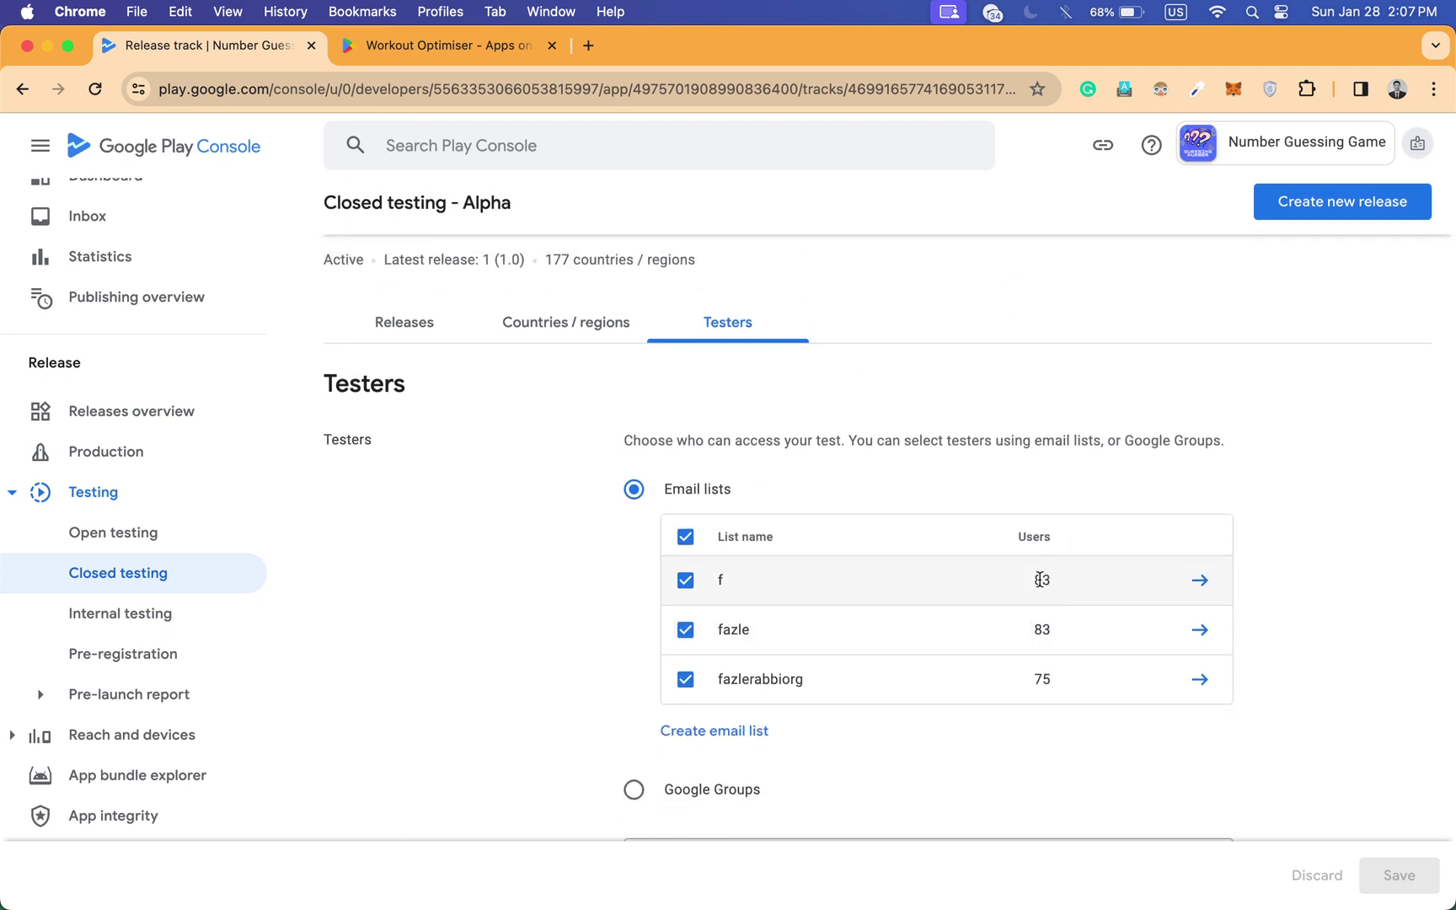
drag(1035, 582, 1079, 587)
click(1148, 473)
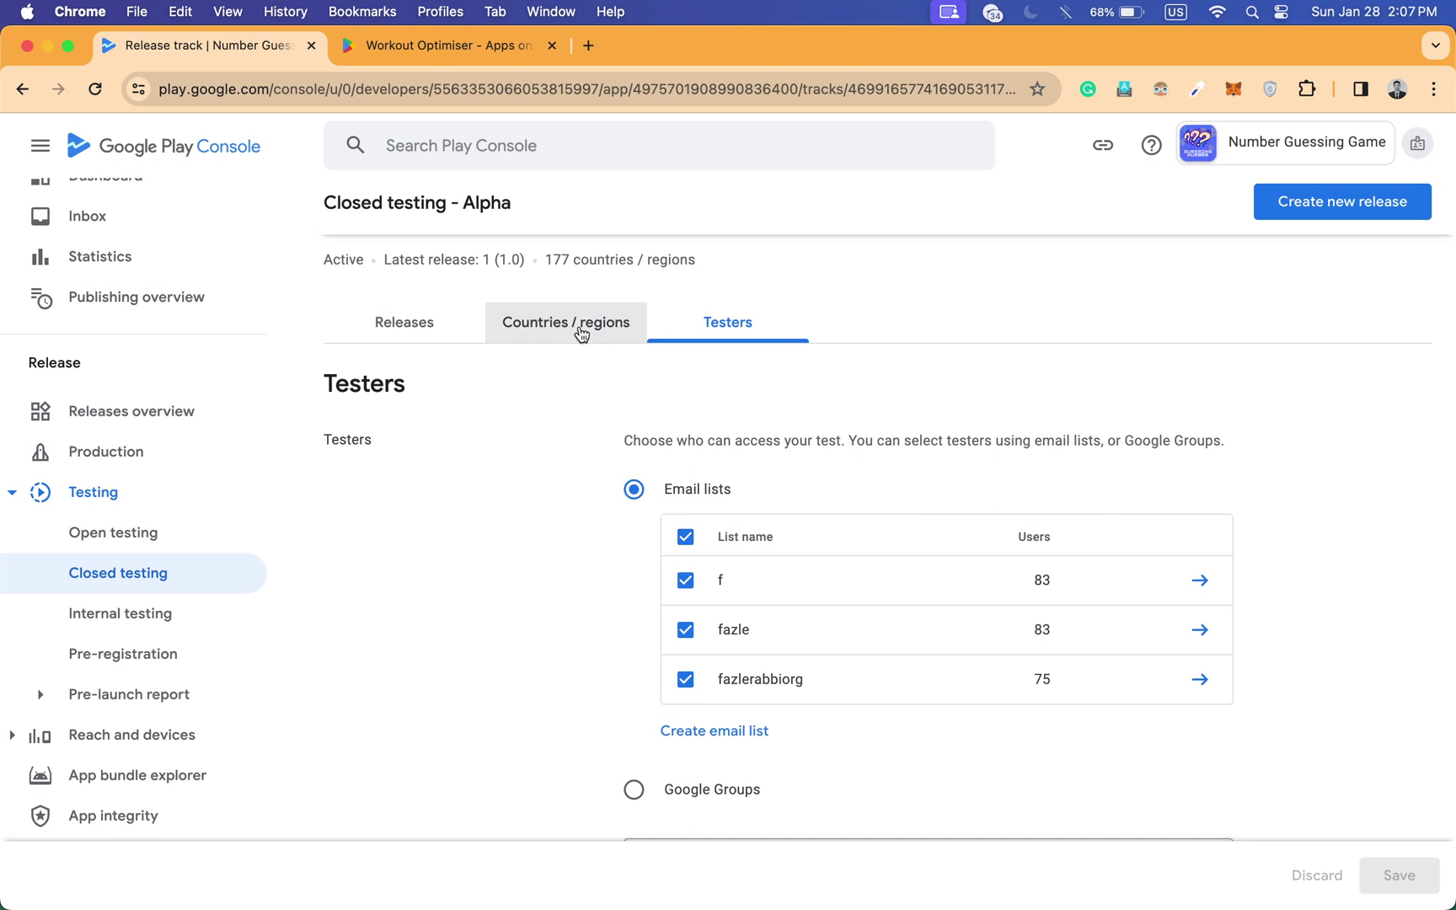
Look over the track's countries/regions and releases, then return to the Testers tab's email lists
click(580, 328)
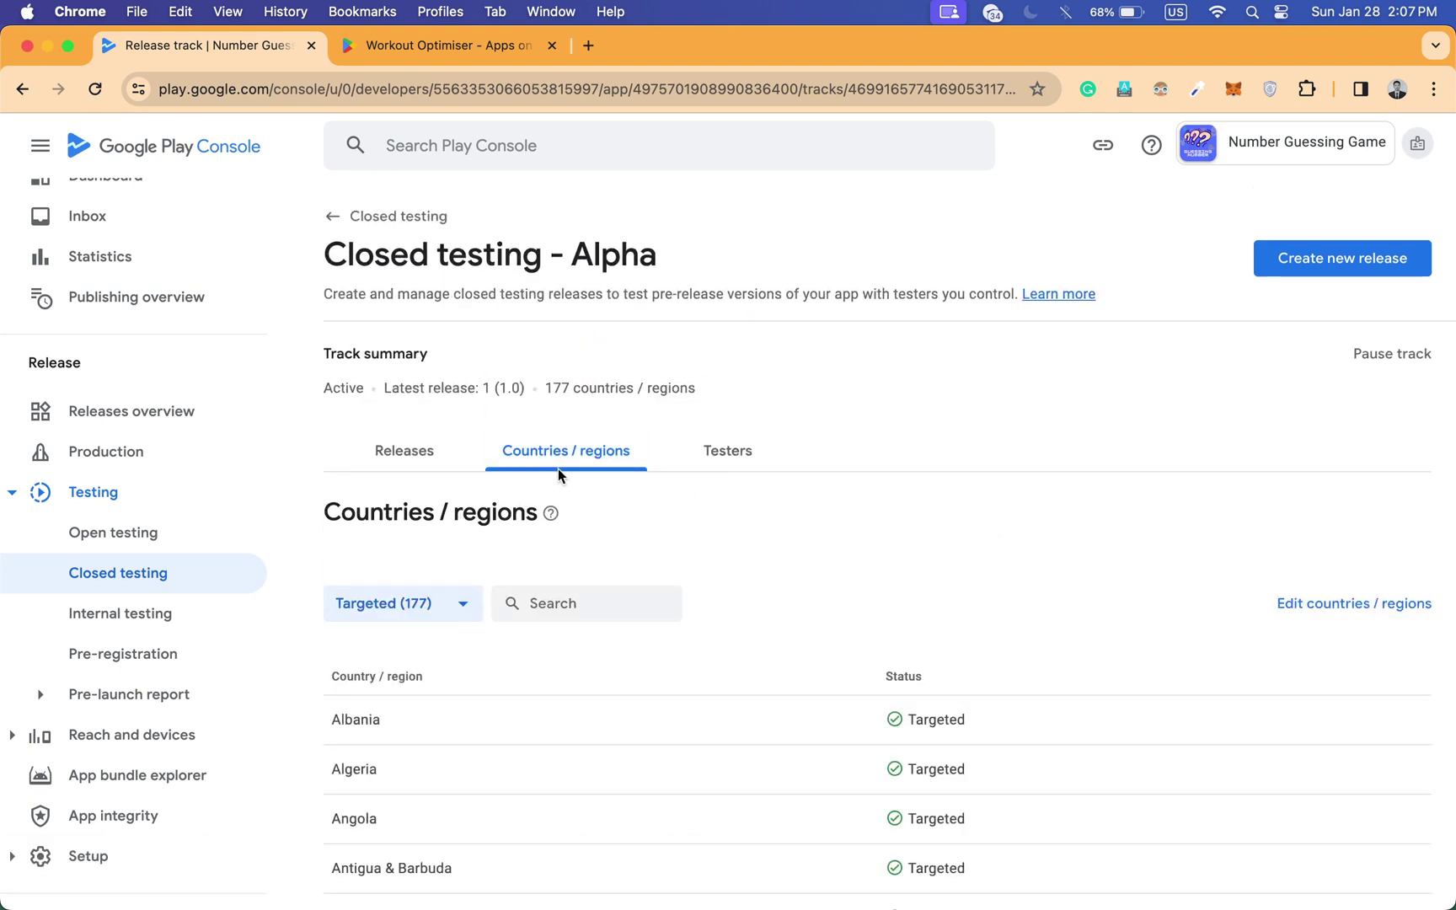
click(412, 459)
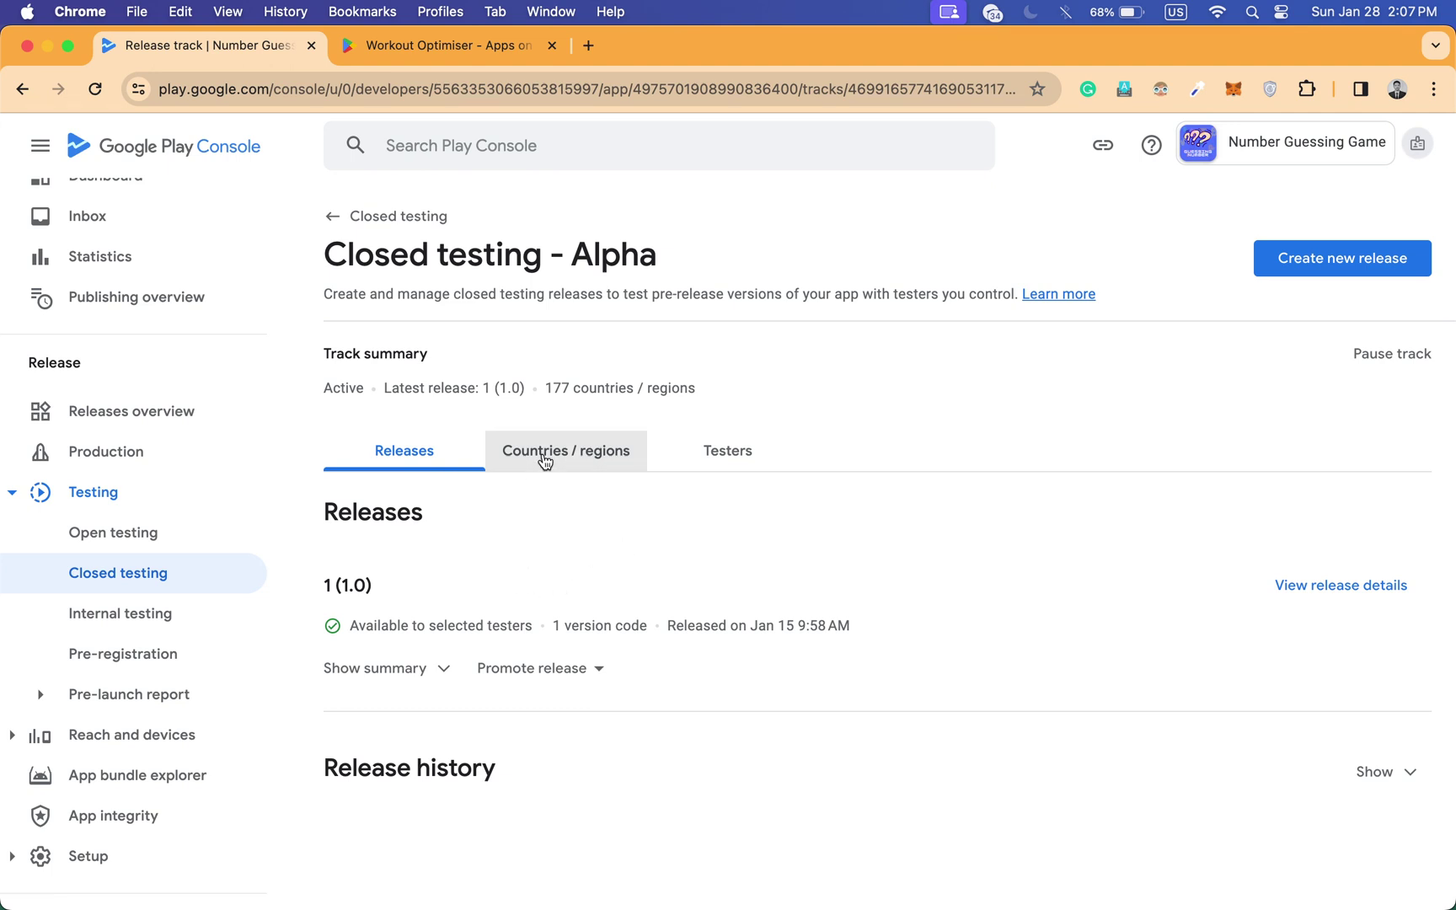
click(537, 455)
click(709, 451)
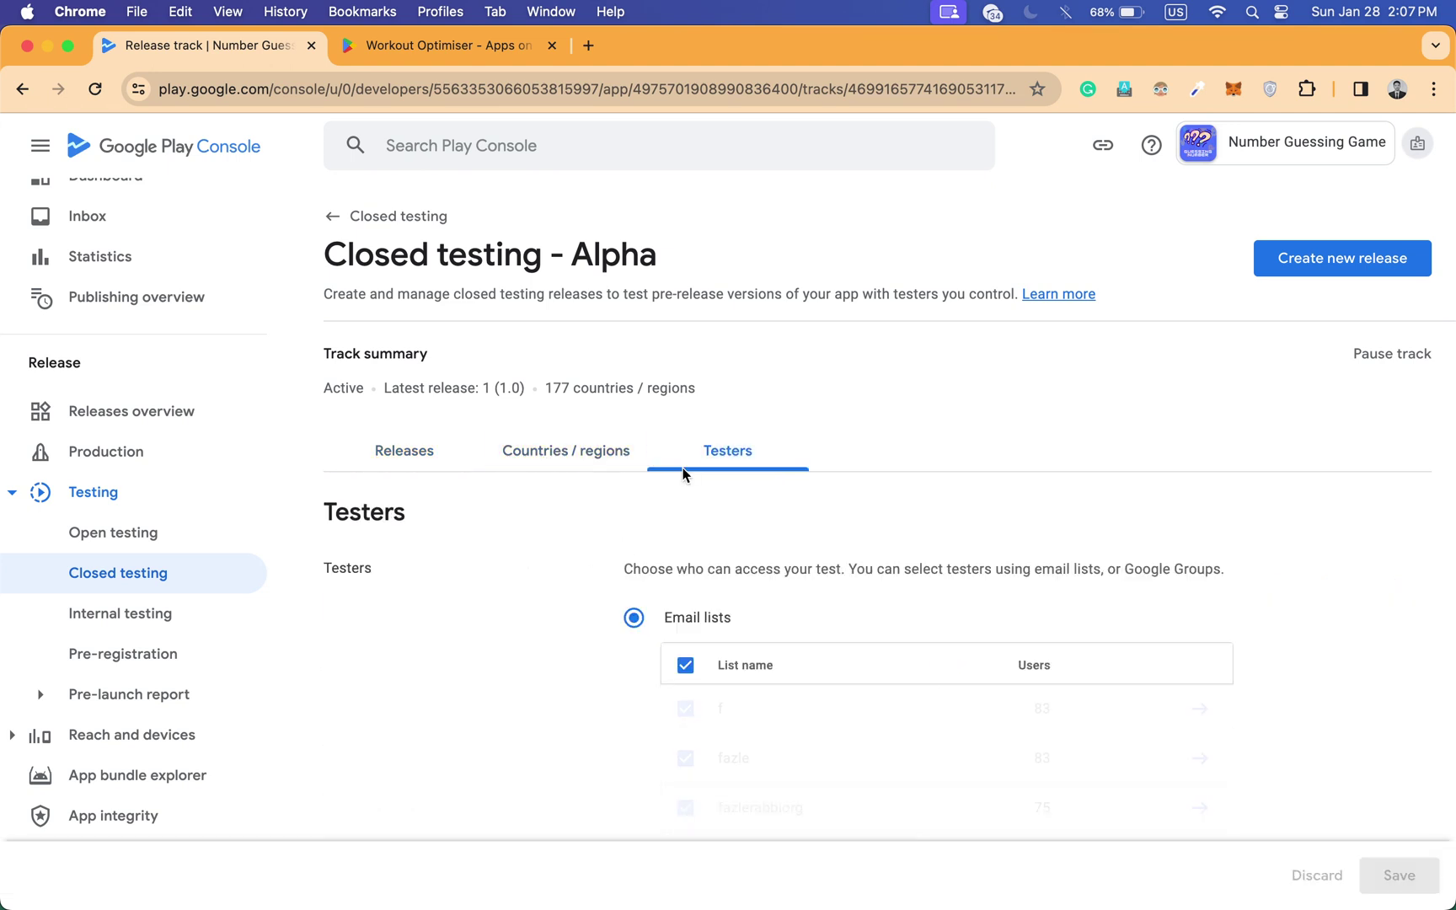
scroll(685, 506, down, 5)
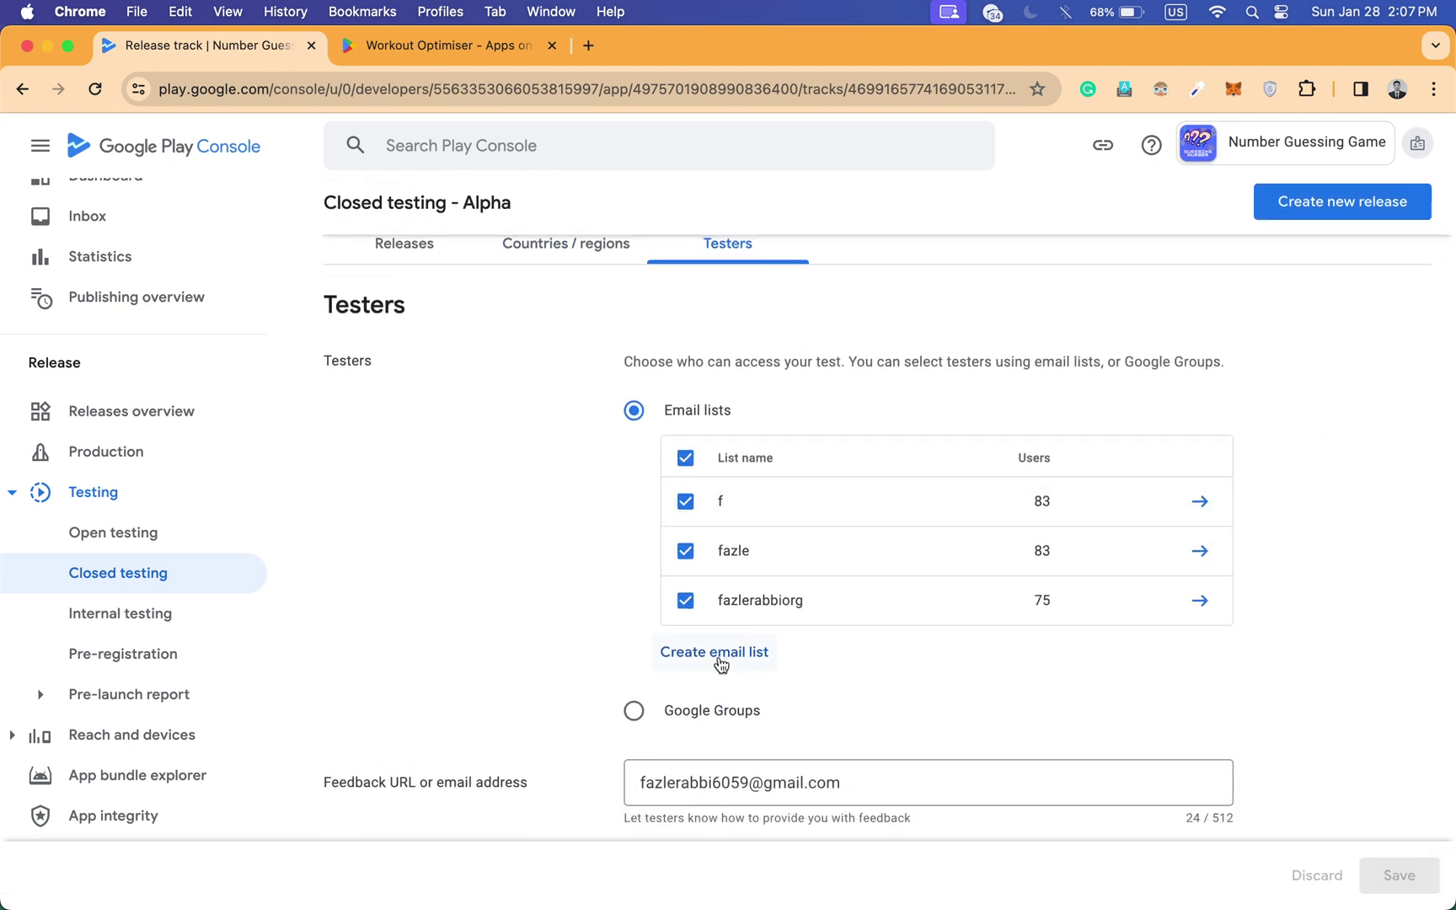